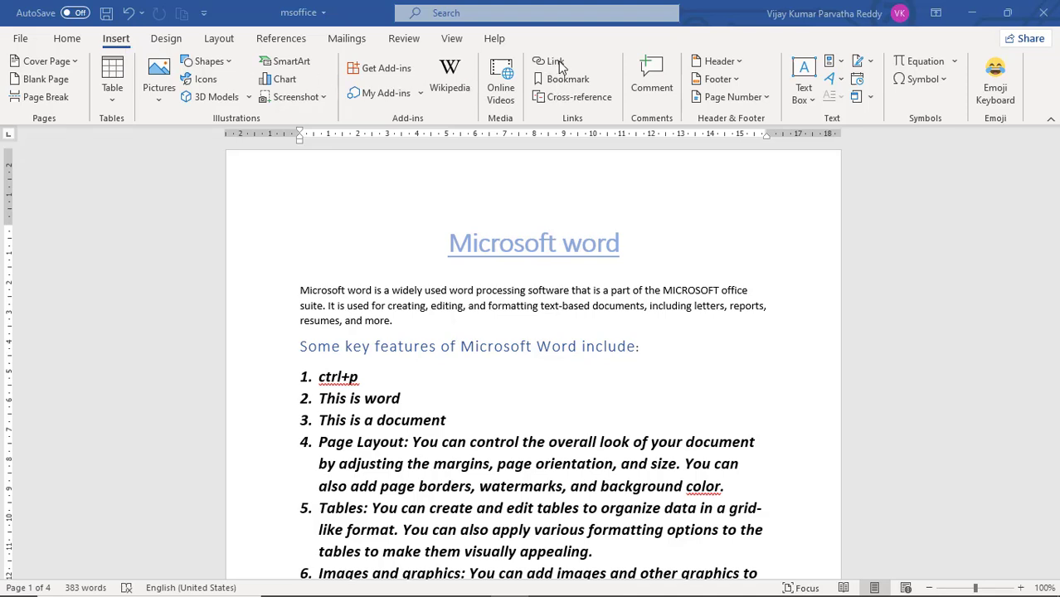
Step: Add a blank line below the title and start a hyperlink there targeting msoffice_pdf in the Documents folder
key(Return)
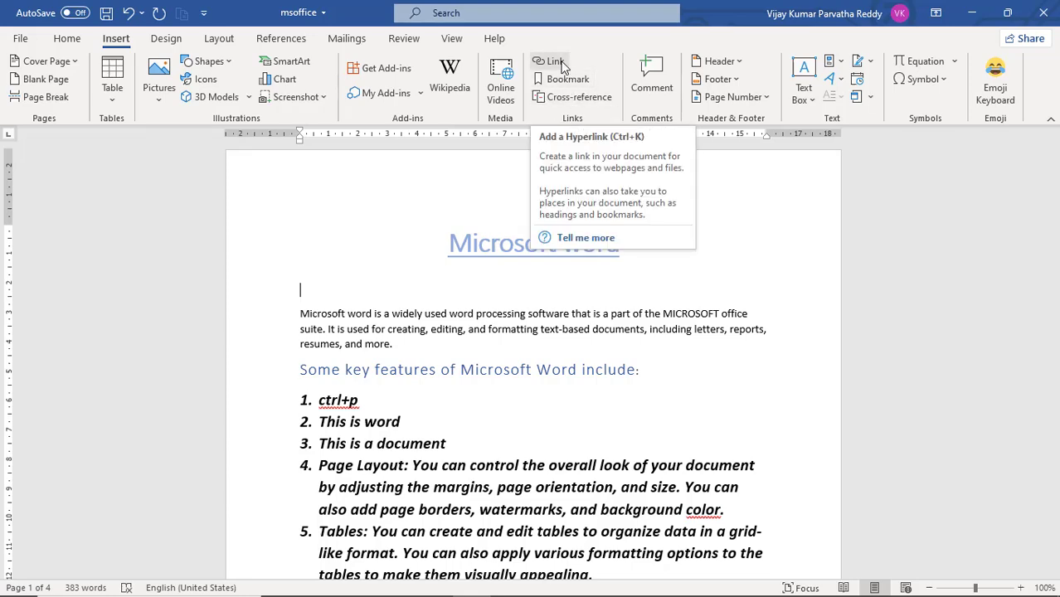
click(557, 65)
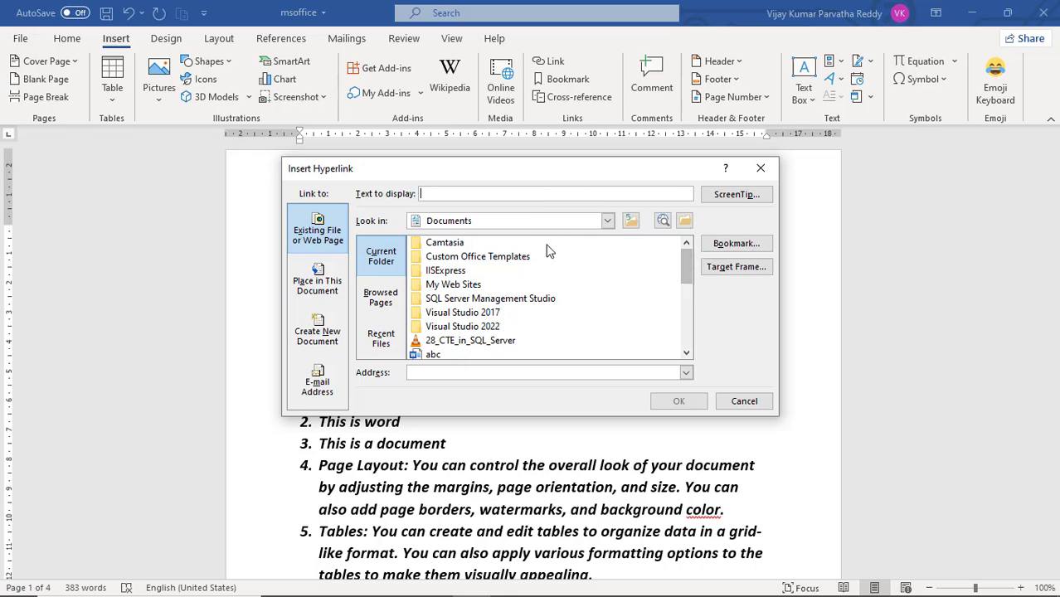
click(608, 223)
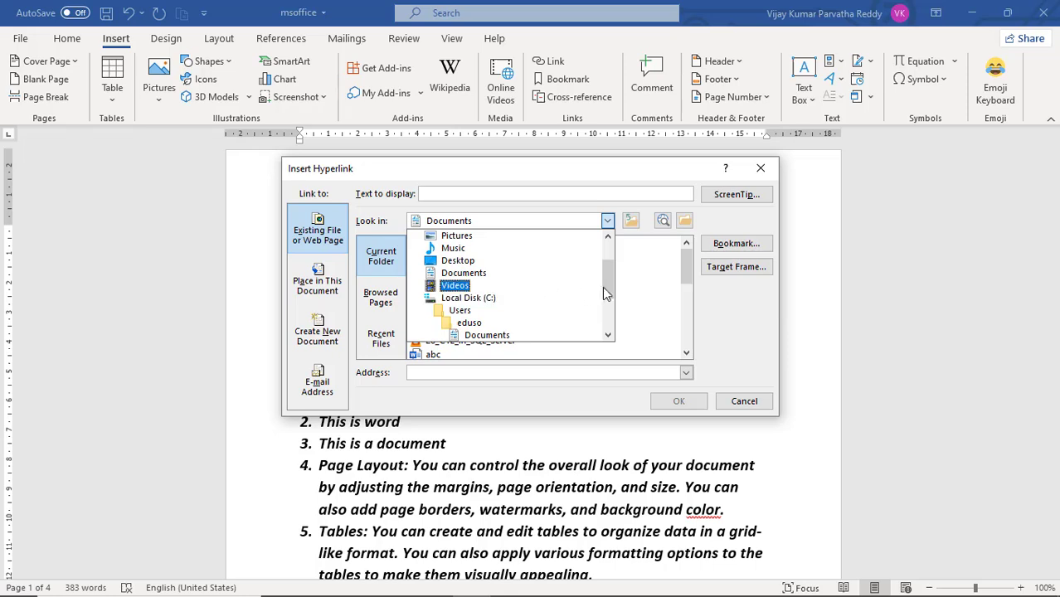
mouse_move(608, 274)
mouse_down()
mouse_move(610, 309)
mouse_move(610, 255)
mouse_up()
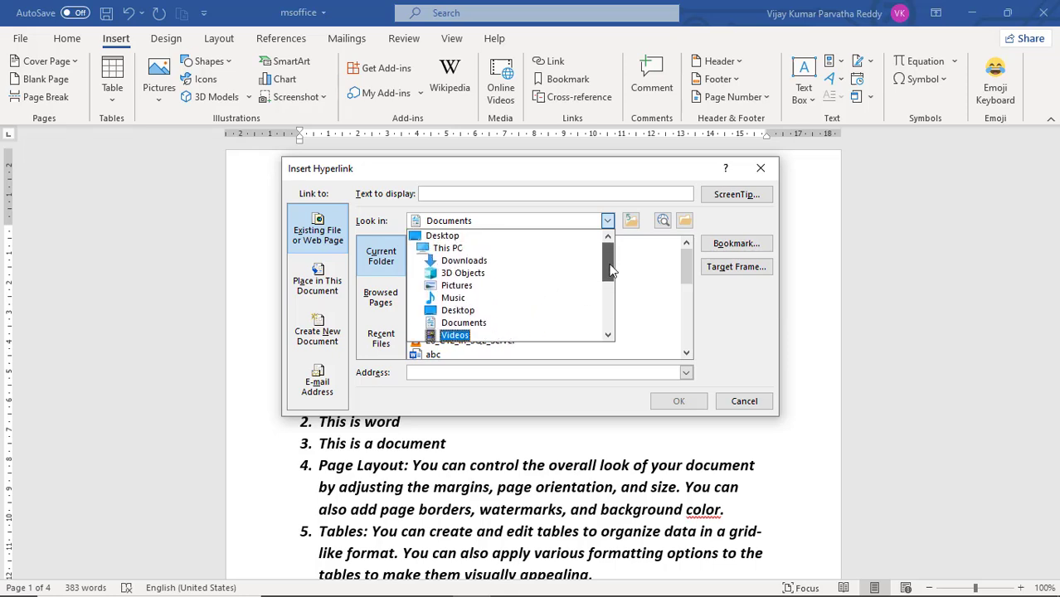
click(490, 328)
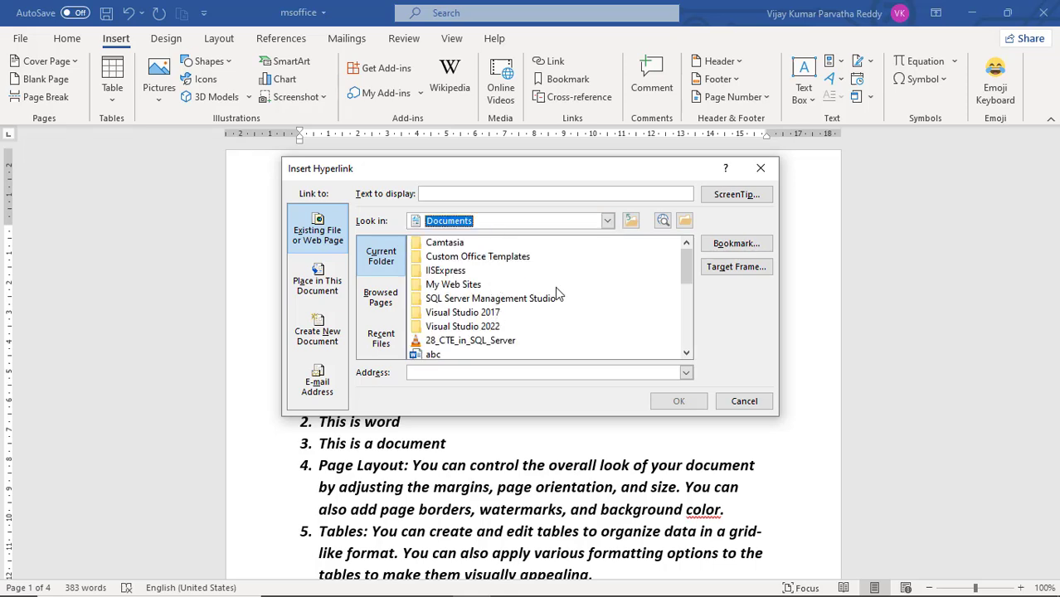
drag(686, 261, 695, 332)
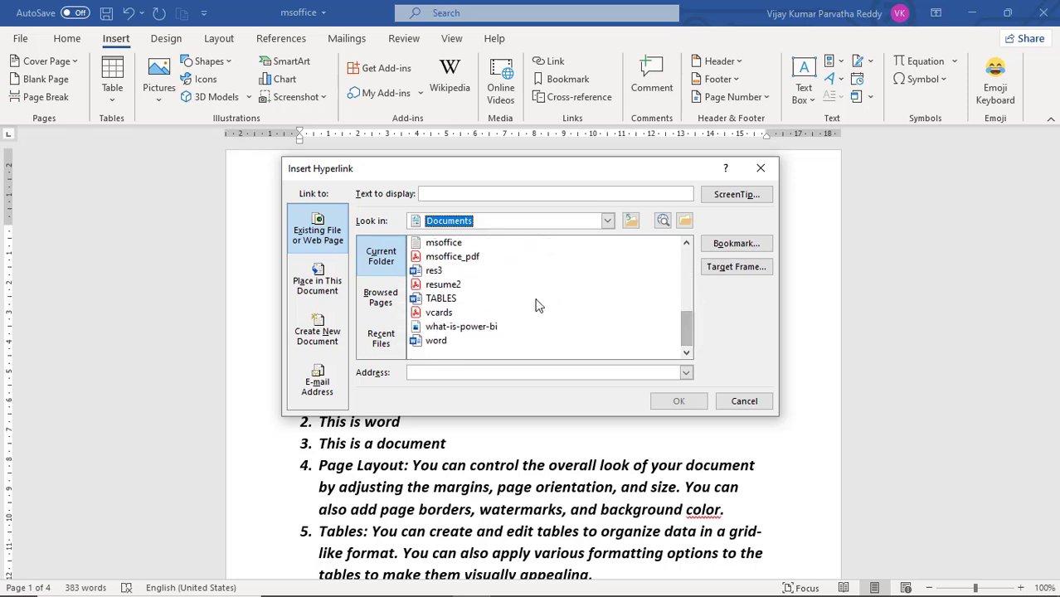
click(467, 259)
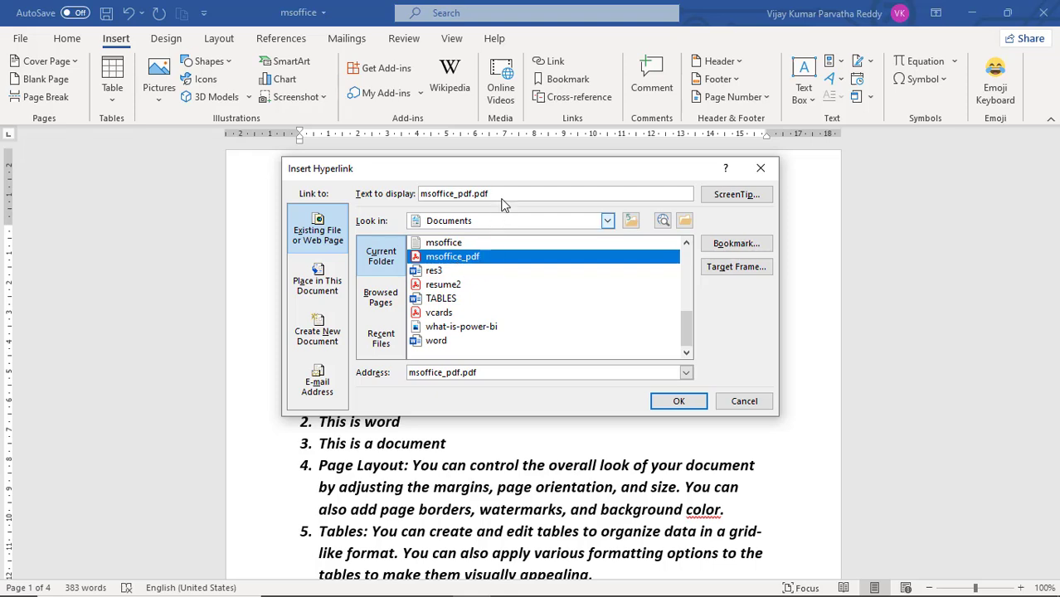
Step: Set the hyperlink's display text to "THIS IS THE CLINK FOR MS-OFFICE PDF" and insert it
drag(508, 194, 413, 194)
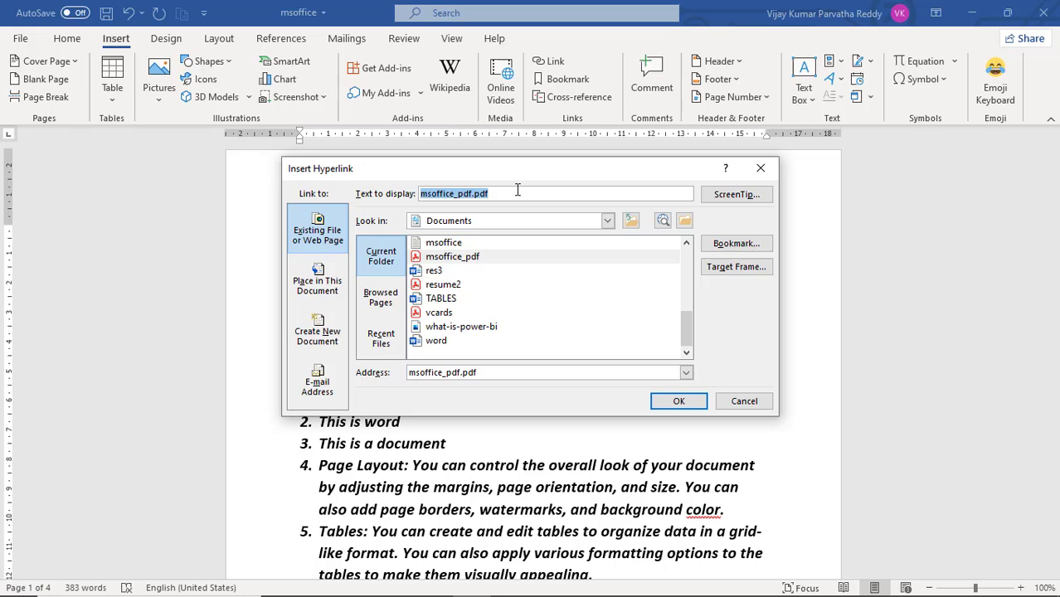
text(THIS IS THE CLINK F)
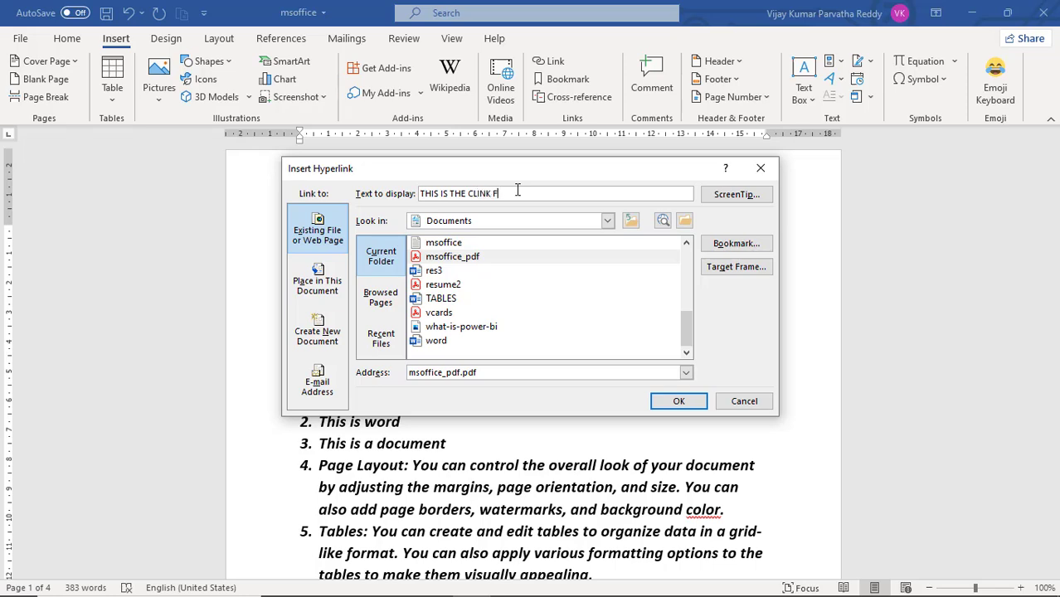
text(OR MS-OFFICE PDF)
click(680, 401)
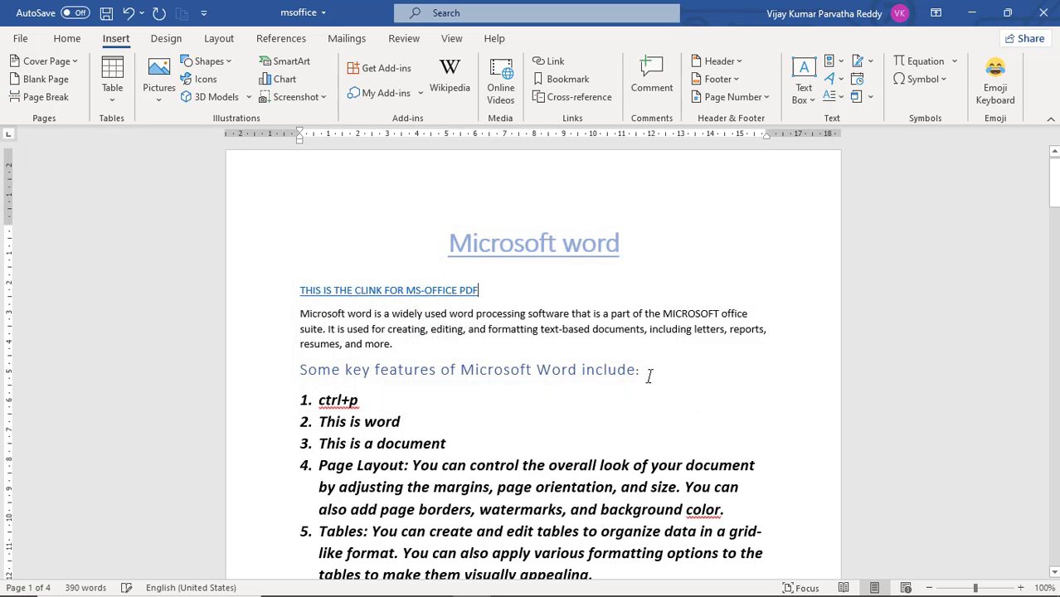
Step: Follow the MS-Office PDF link, look through the opened PDF, and close it to return to the document
mouse_move(302, 292)
mouse_move(420, 290)
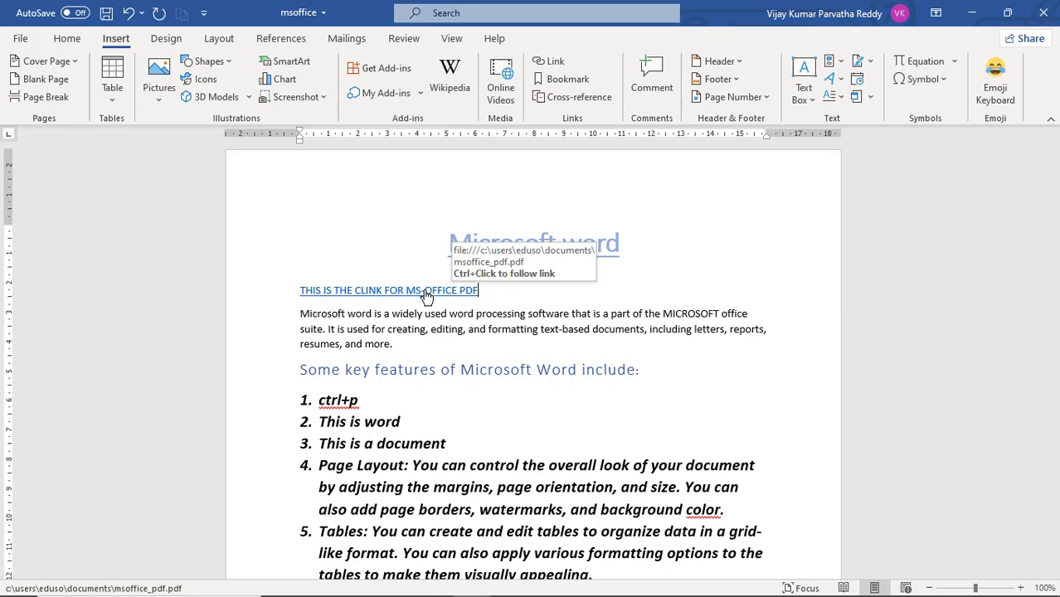
ctrl+click(426, 292)
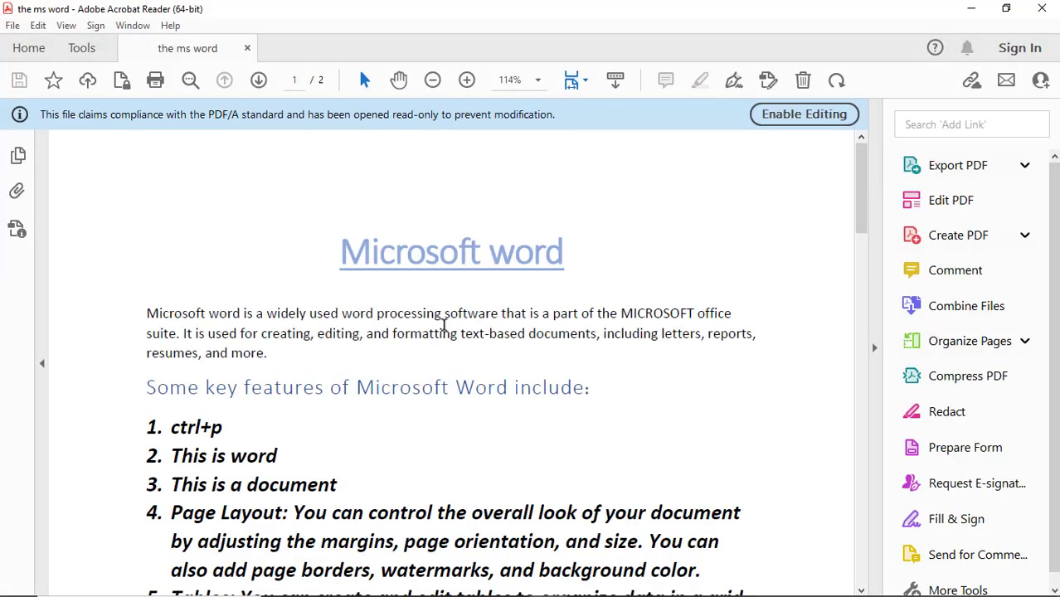
scroll(447, 300, down, 12)
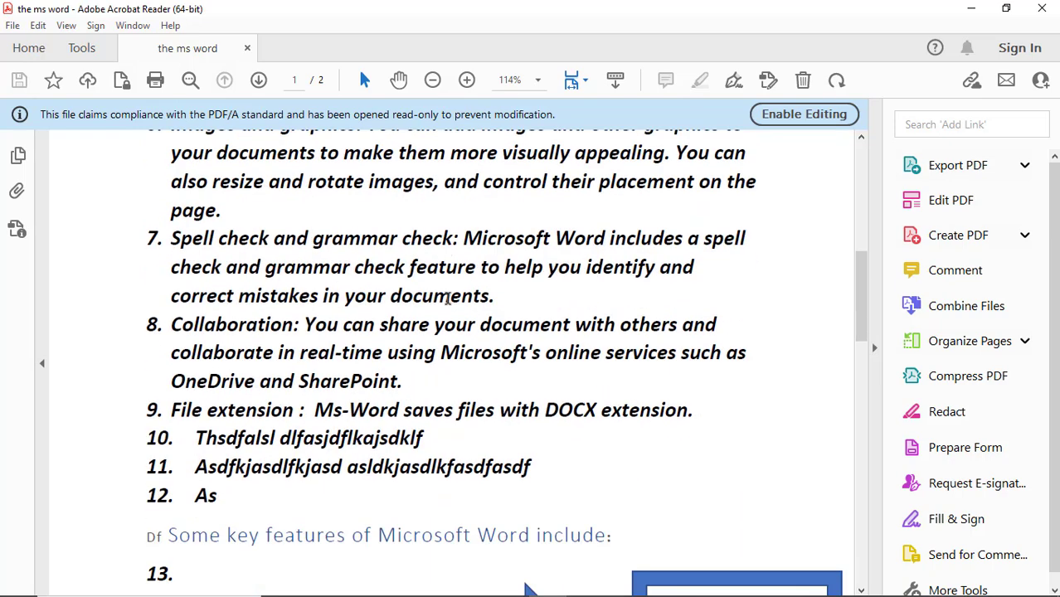
scroll(447, 298, down, 6)
scroll(448, 300, down, 4)
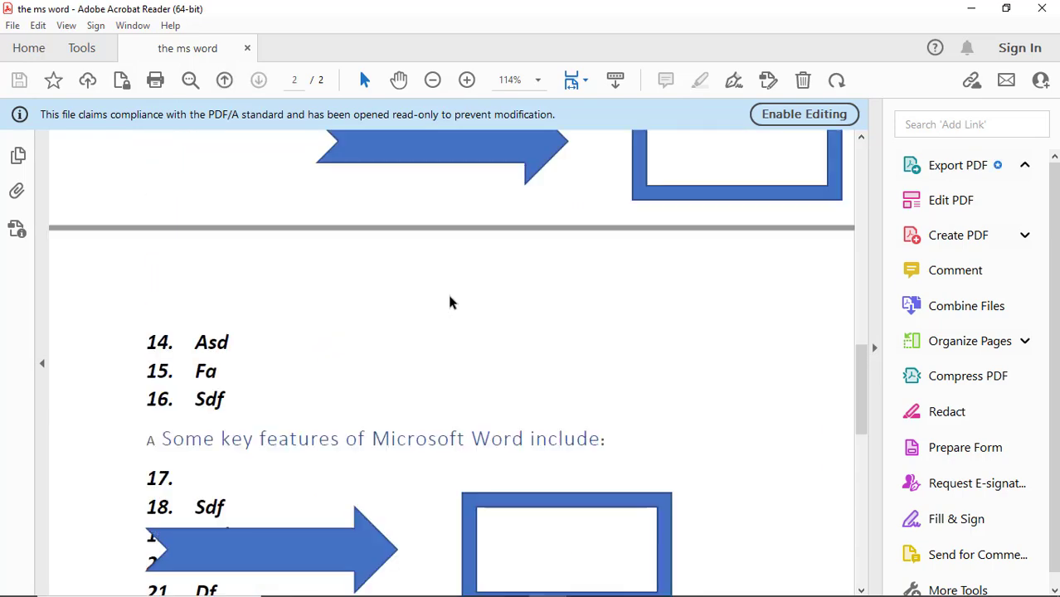
click(1043, 10)
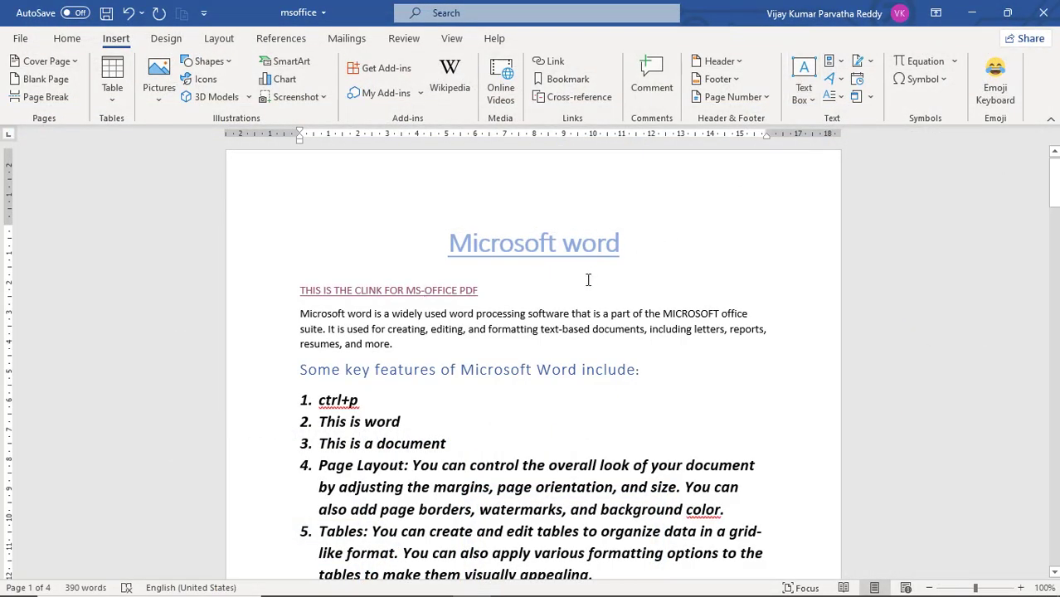
Step: Add two new lines below the PDF link and insert a hyperlink to emp.xlsx, keeping the file name as display text
key(Return)
key(Return)
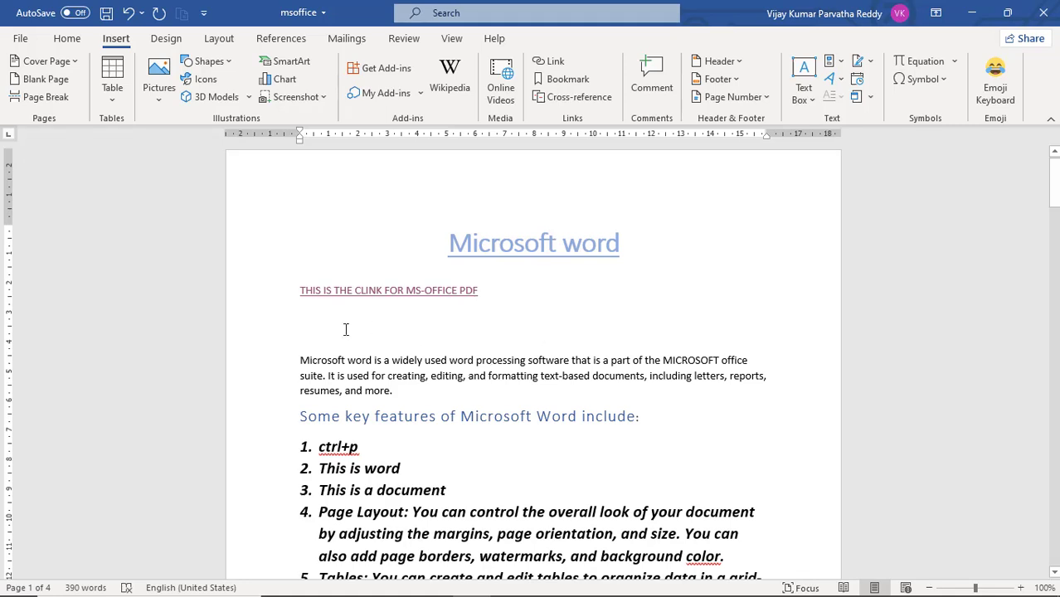
click(555, 67)
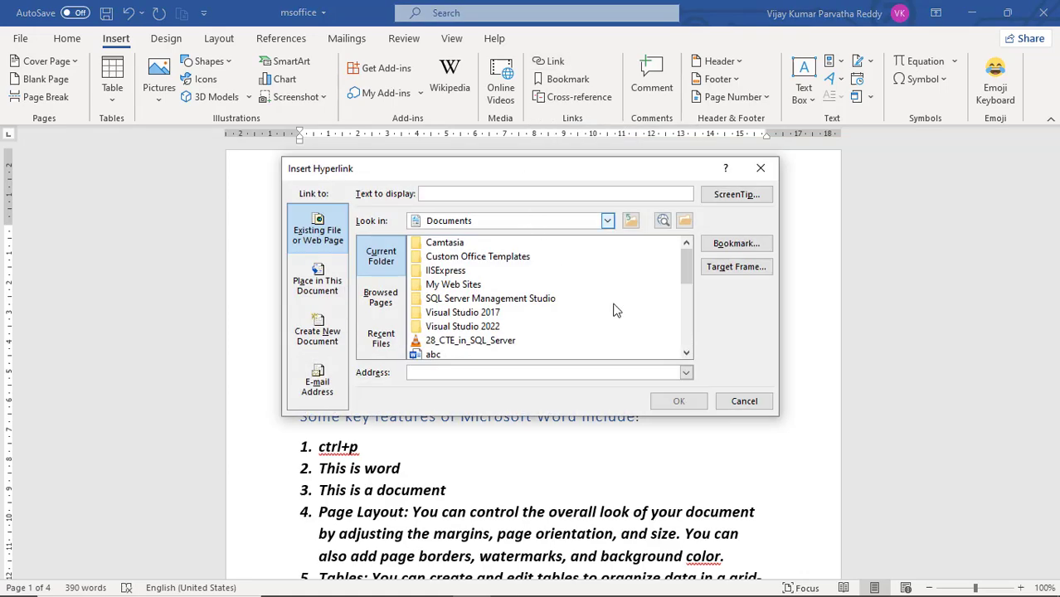
drag(689, 264, 676, 298)
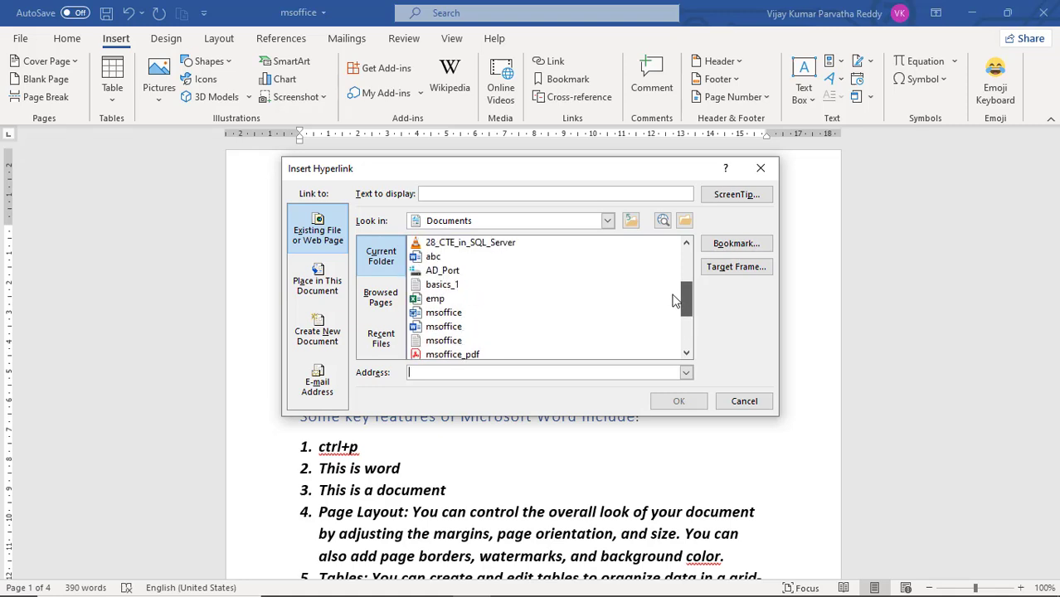
click(437, 300)
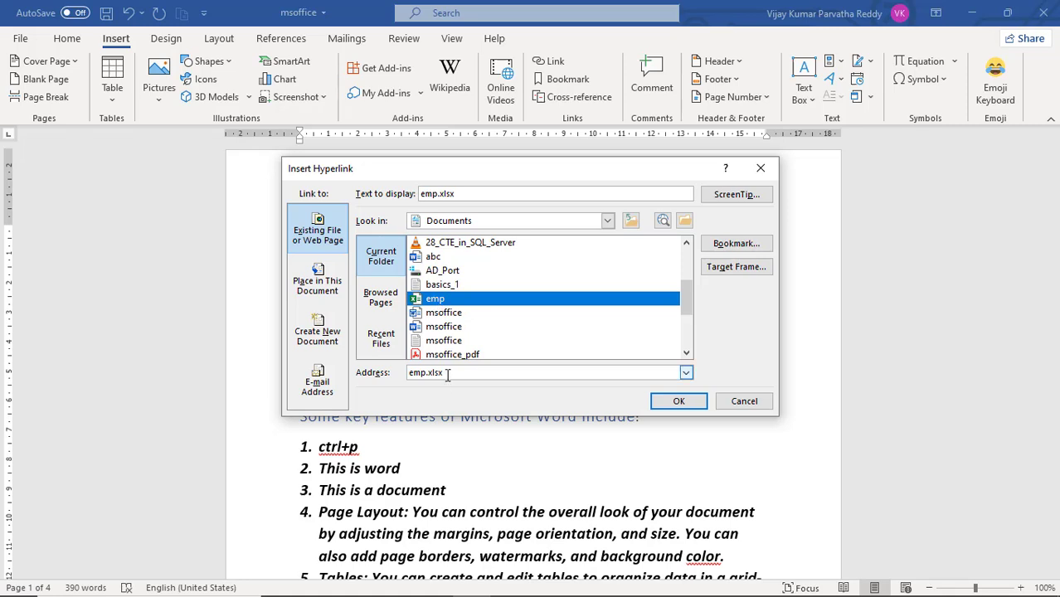
click(464, 194)
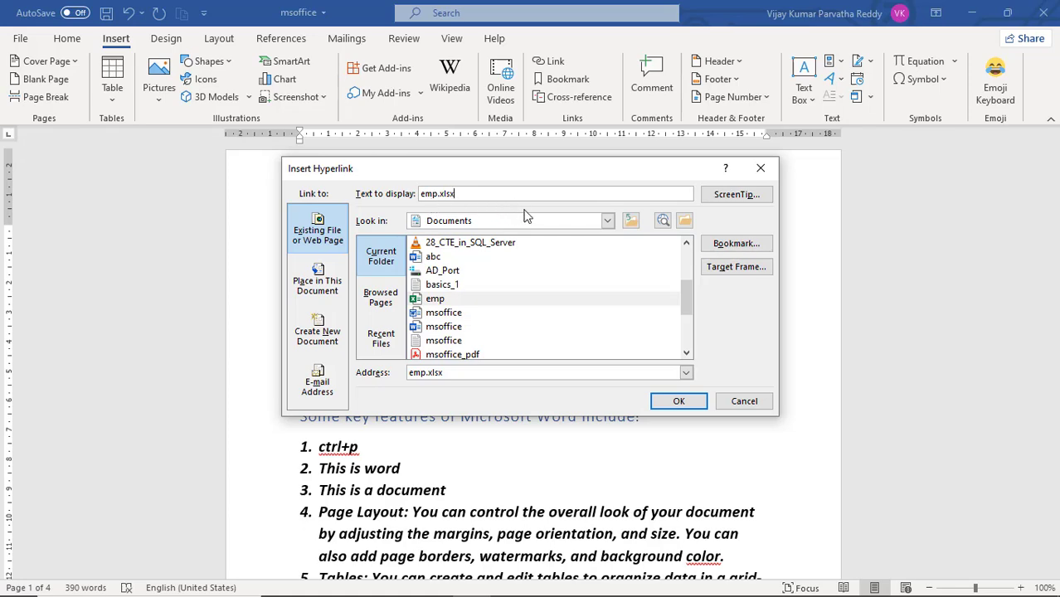
click(678, 403)
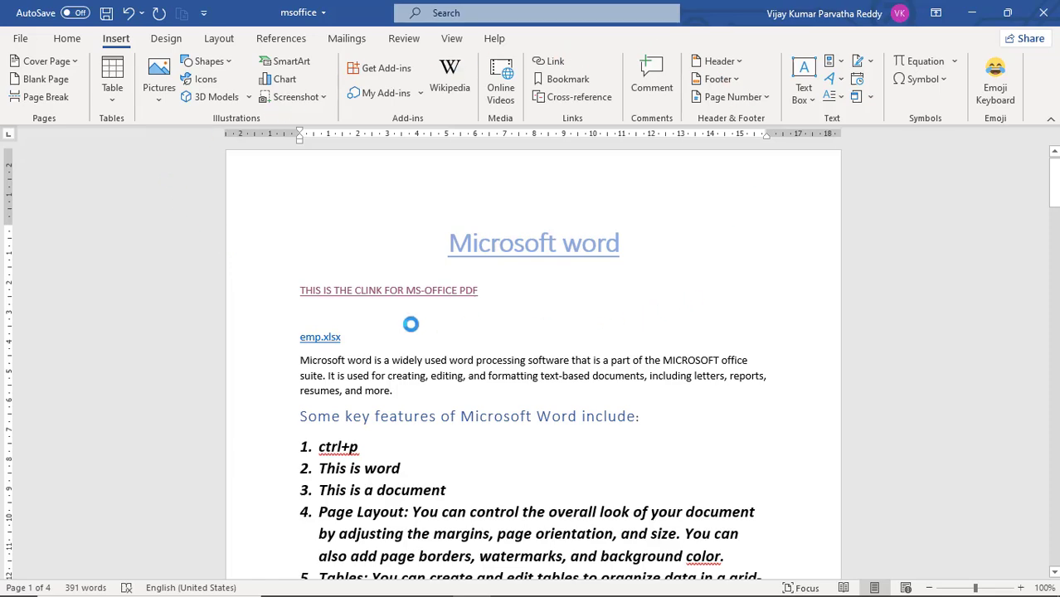
Step: Follow the emp.xlsx link to check that the workbook opens, and close the workbook
click(335, 335)
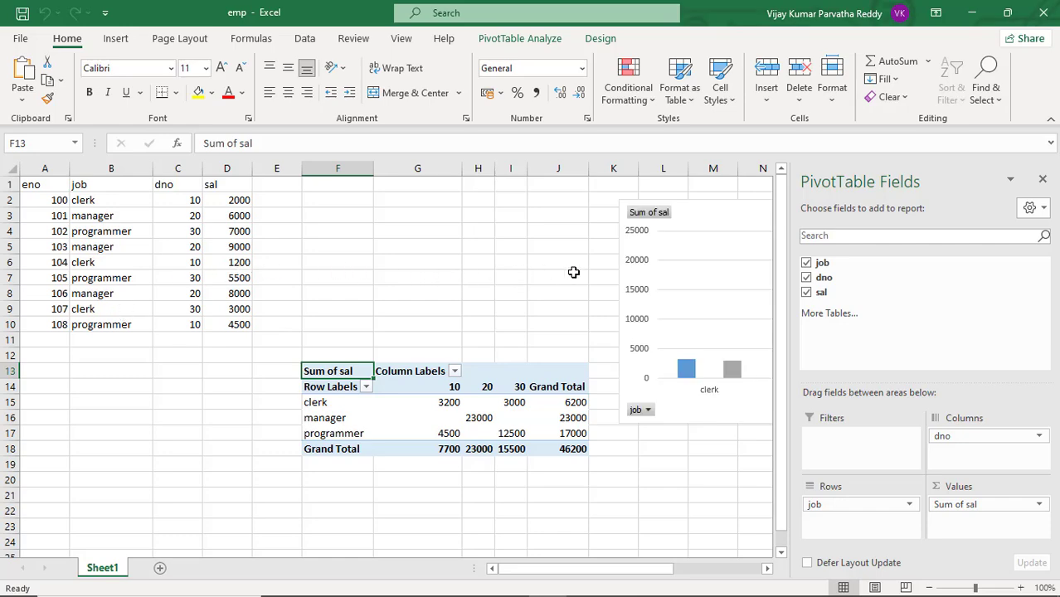
click(1044, 15)
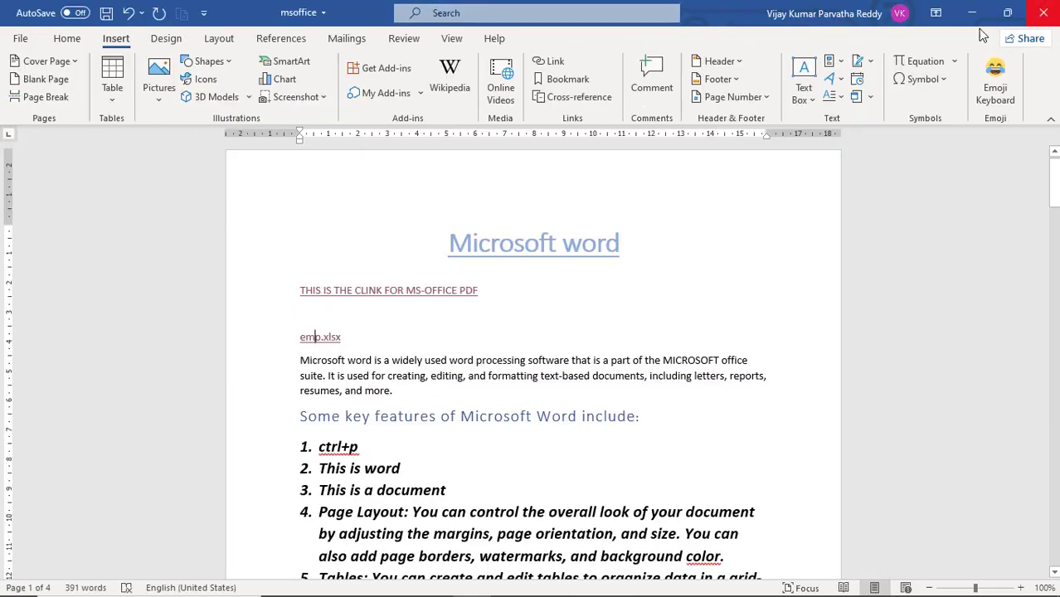
Step: Insert a hyperlink to the video 28_CTE_in_SQL_Server.mp4 on a new line below the emp.xlsx link
click(448, 316)
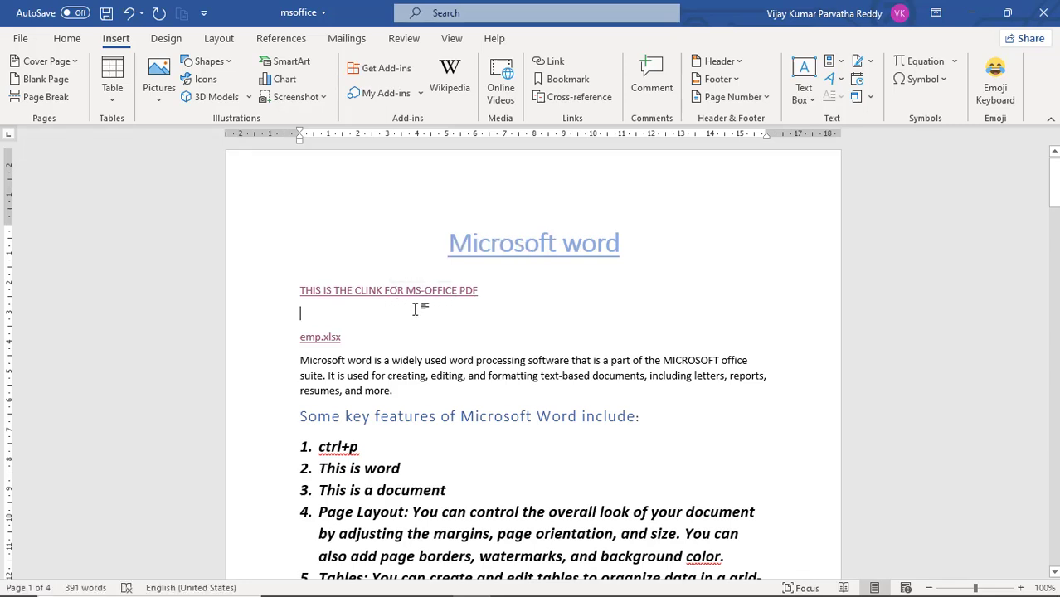
click(349, 337)
key(Return)
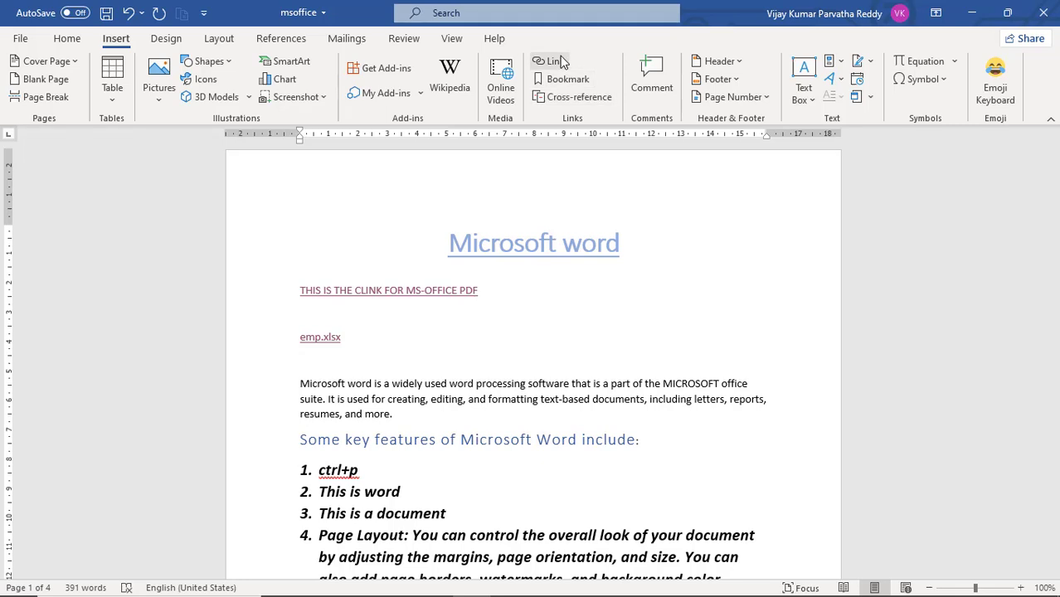
click(559, 62)
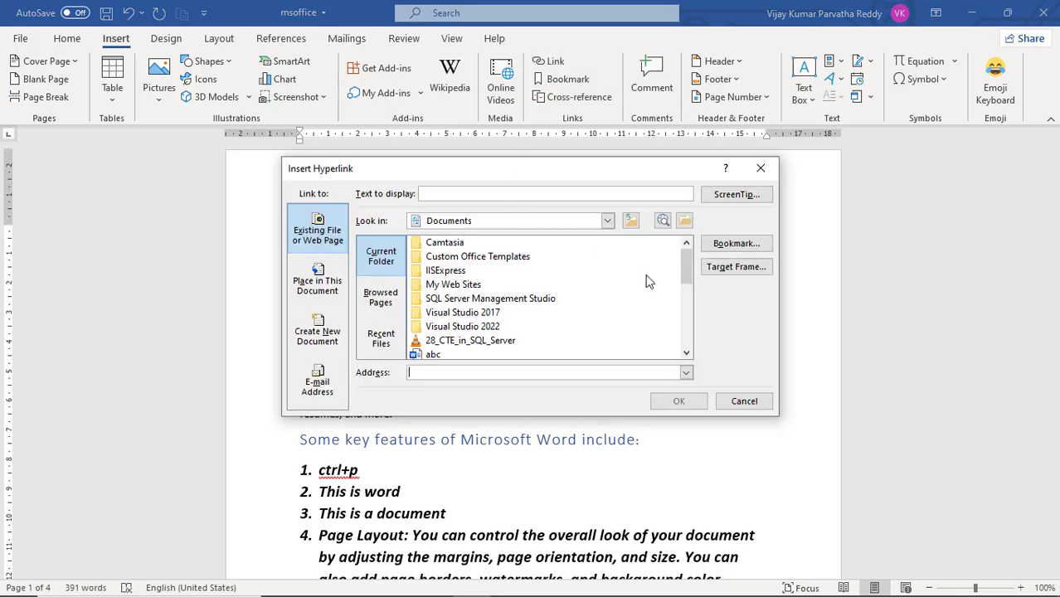
drag(685, 268, 674, 303)
drag(689, 294, 691, 287)
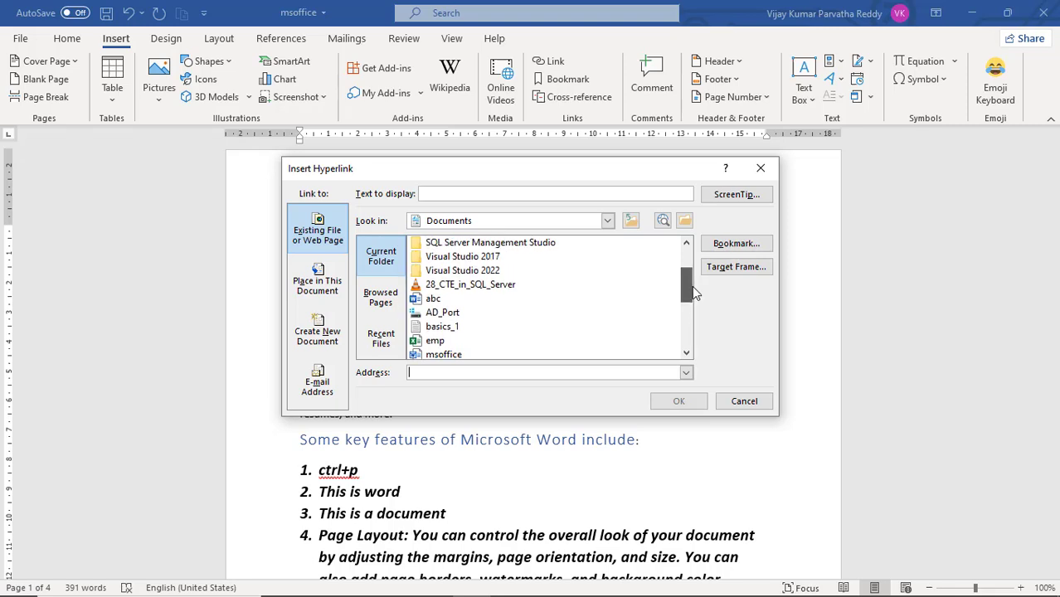
click(522, 286)
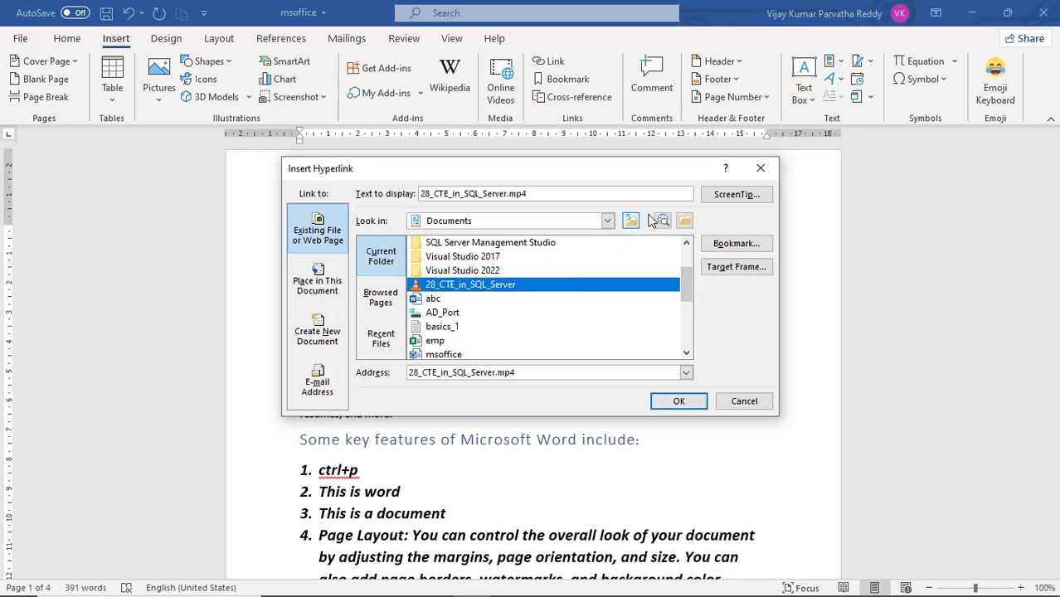
click(675, 402)
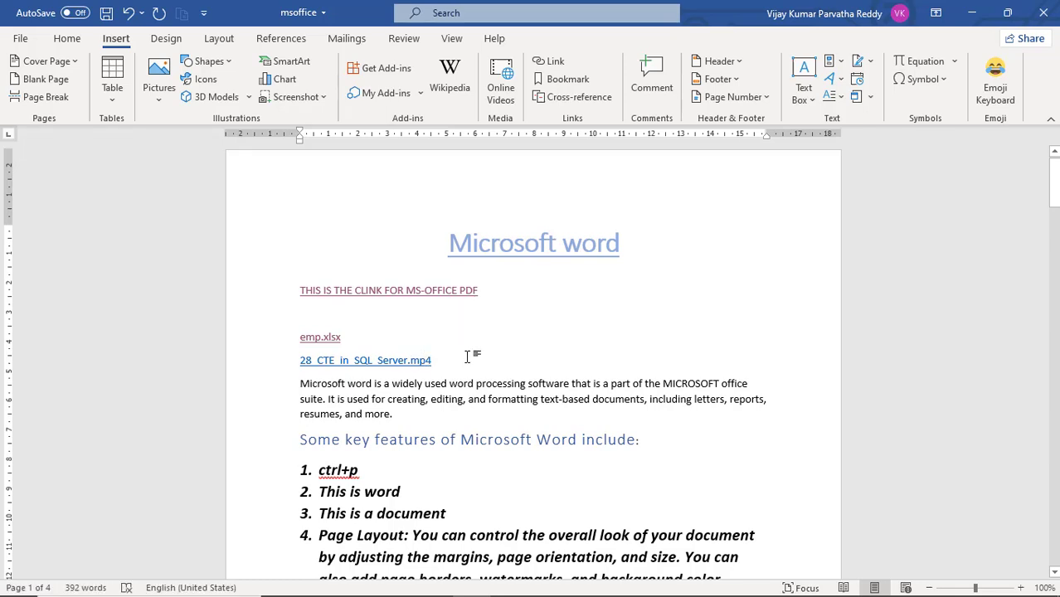
Step: Follow the video link, allow the file to open, view the playback, and close the media player
ctrl+click(372, 366)
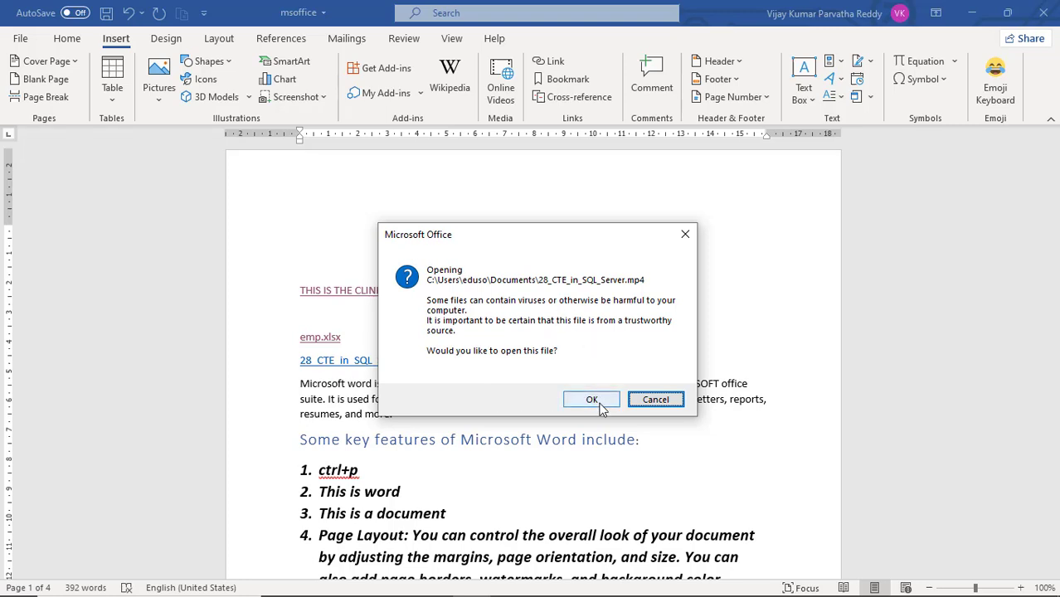
click(592, 399)
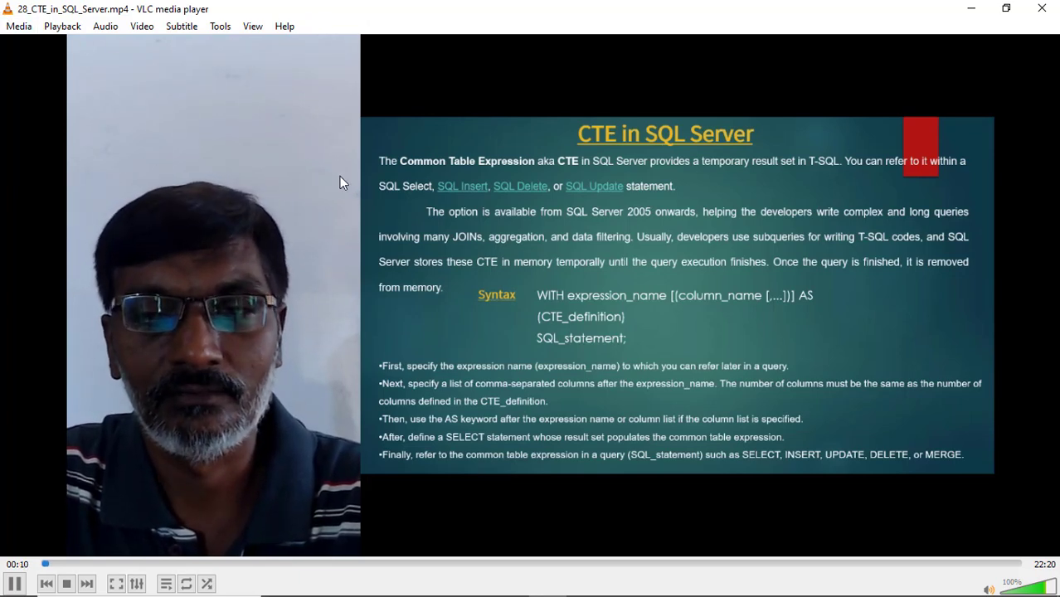
click(1047, 10)
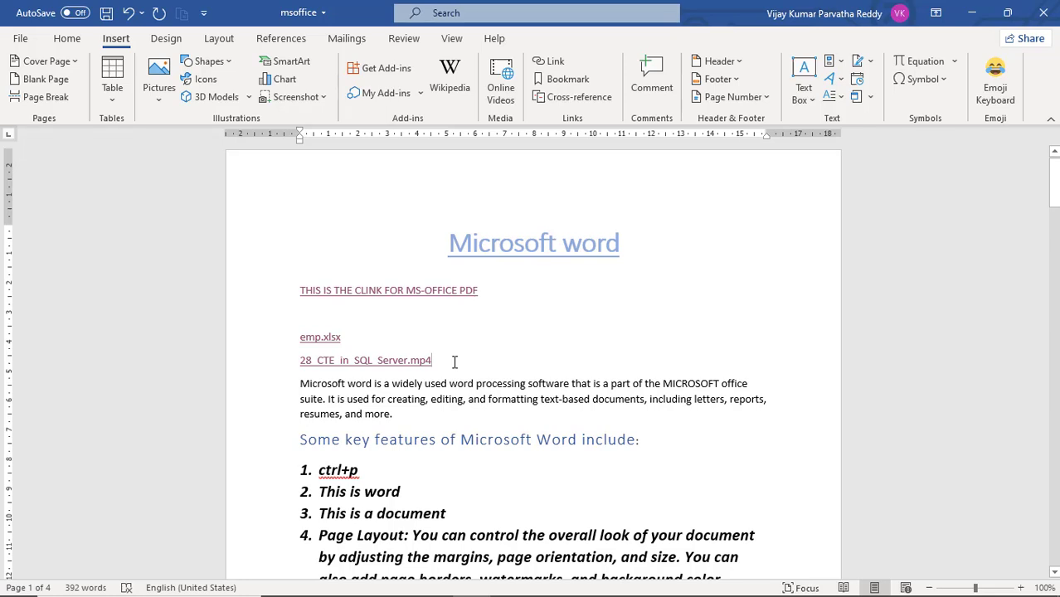
Step: Add two blank lines after the video link and delete the 28_CTE_in_SQL_Server.mp4 link line
key(Return)
key(Return)
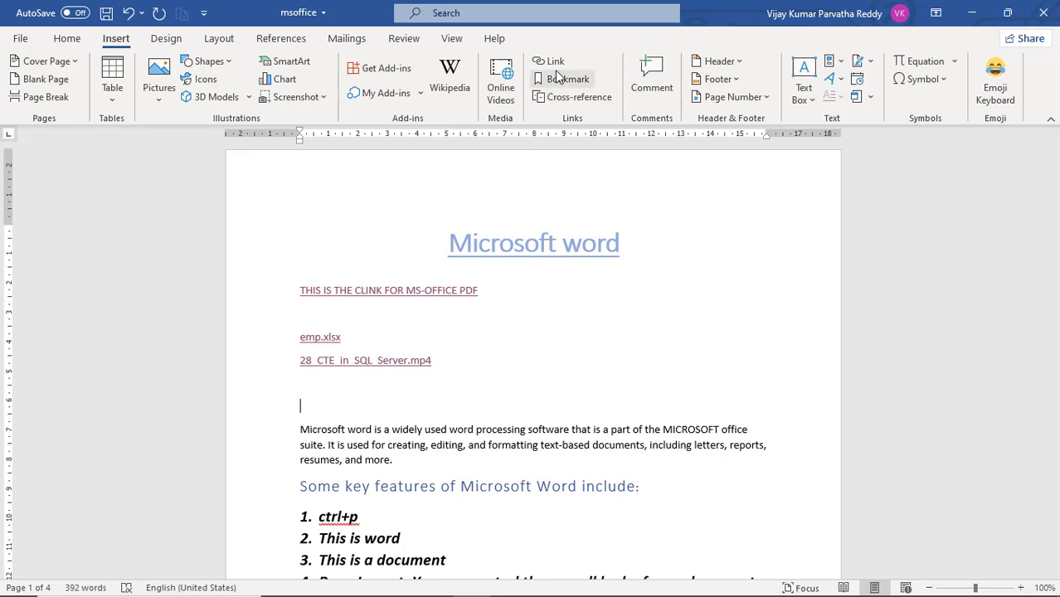
drag(452, 360, 282, 363)
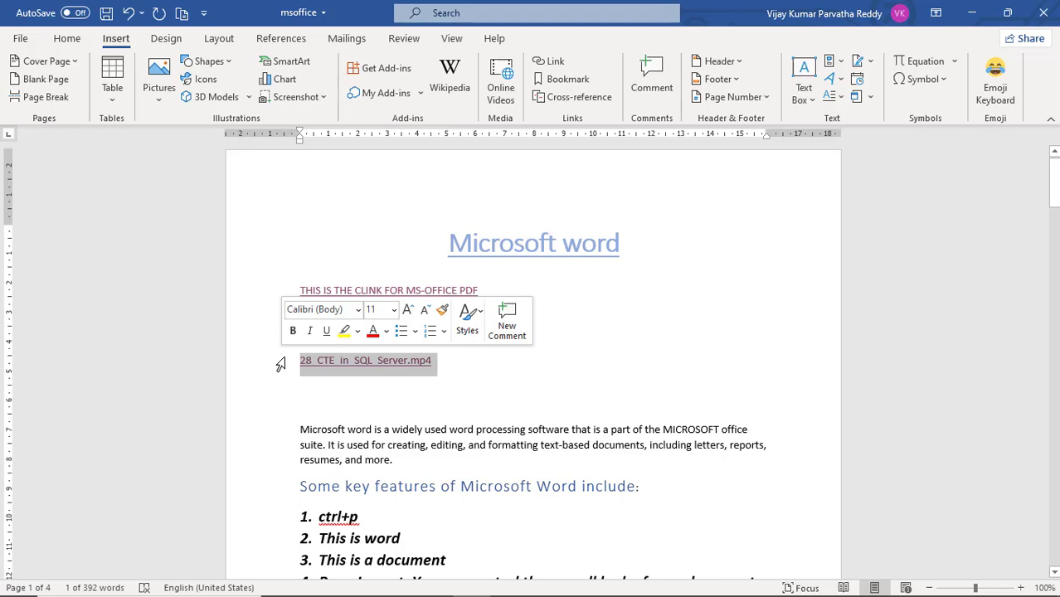
key(Delete)
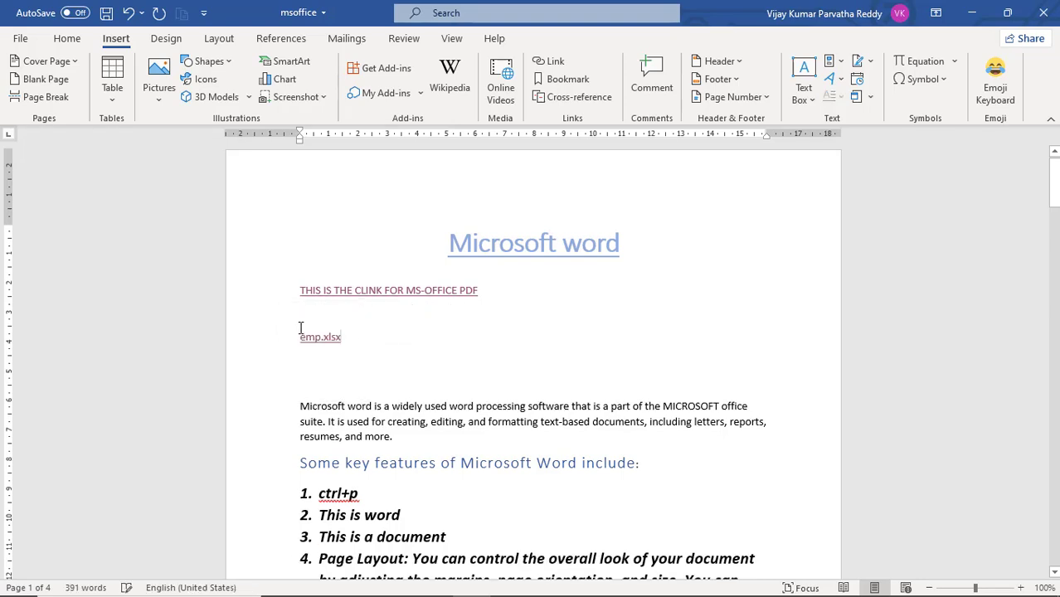
Step: Delete the emp.xlsx link, the MS-OFFICE PDF link and the blank lines between the title and the introductory paragraph
drag(300, 328, 270, 328)
key(Delete)
click(496, 288)
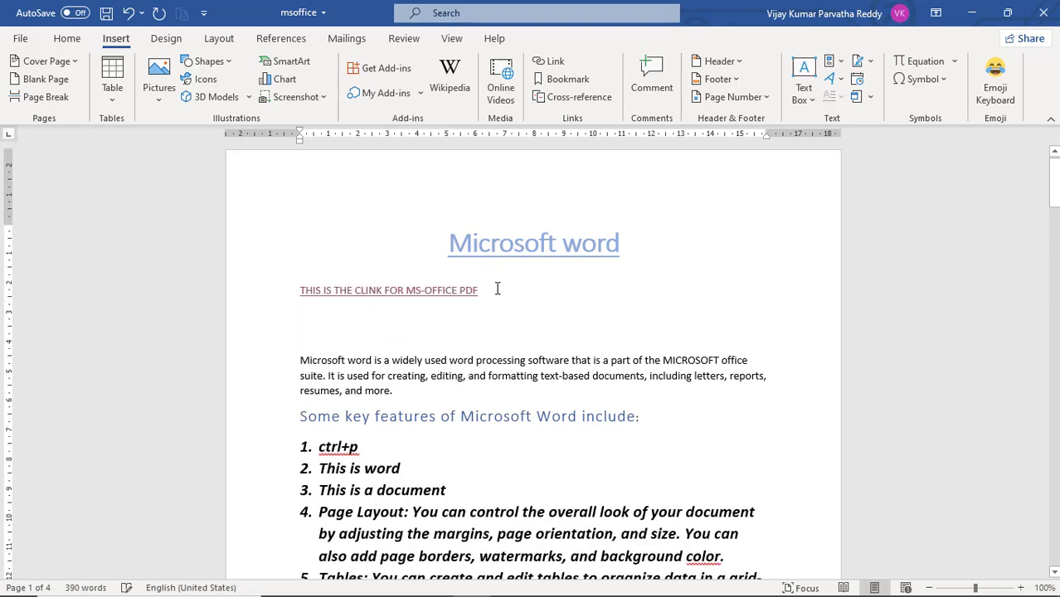
shift+click(300, 291)
key(Delete)
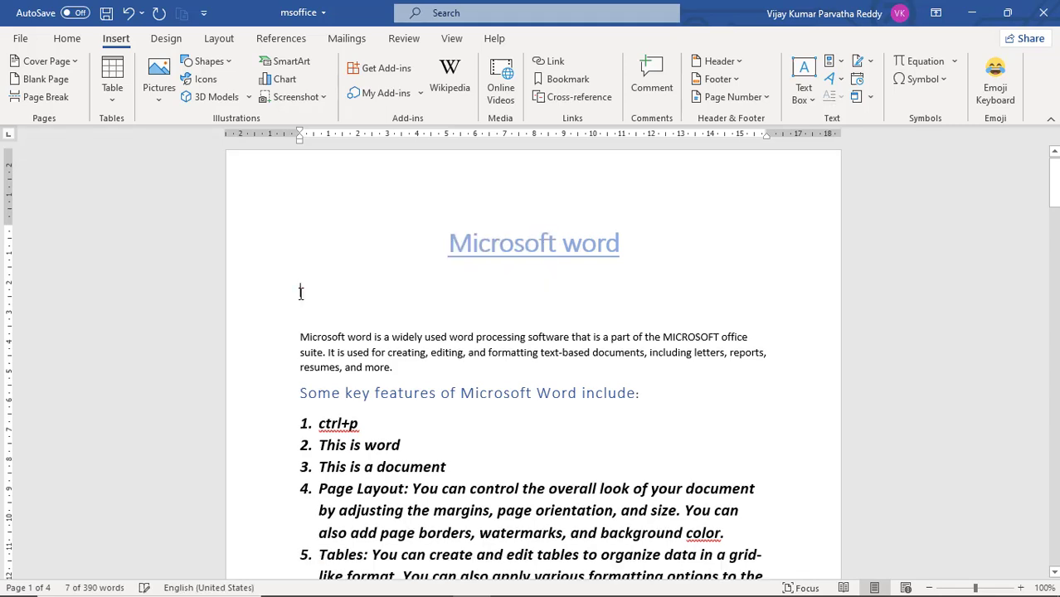
key(Delete)
key(Delete)
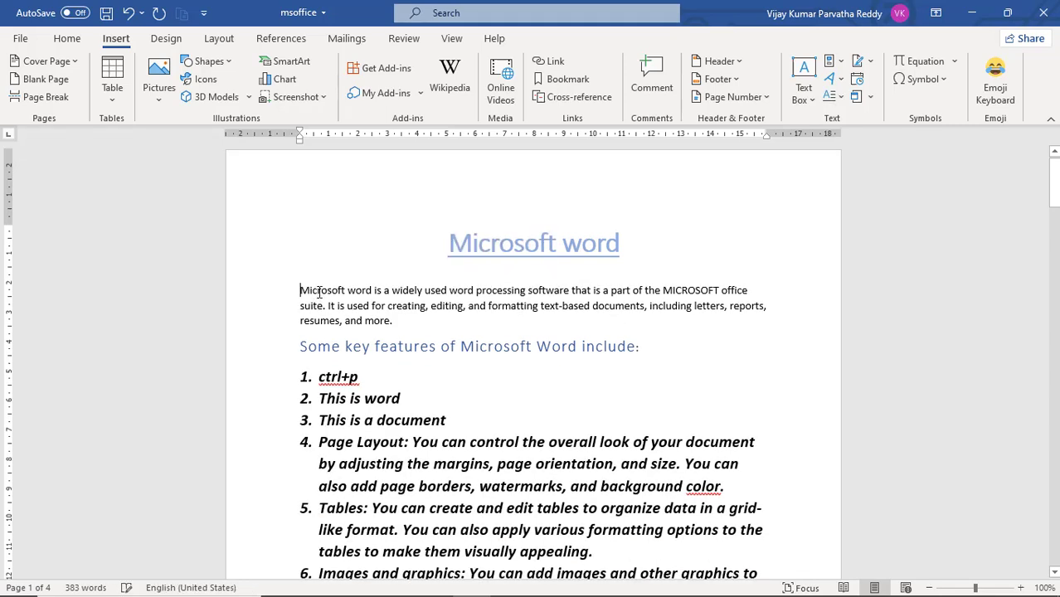
click(384, 264)
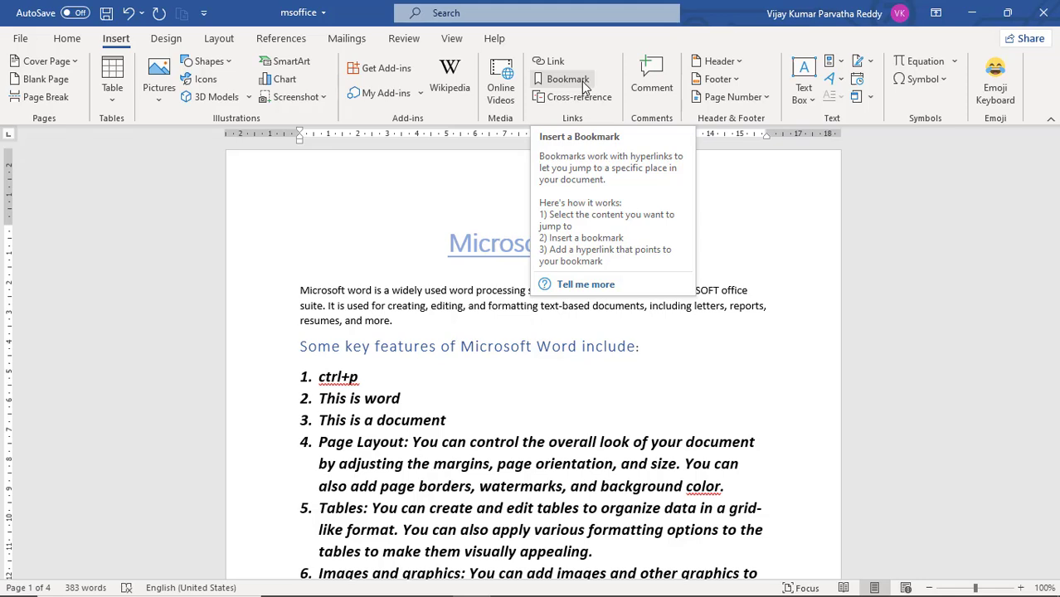
Step: Add a bookmark named COLLABO to the word "Collaboration:" in list item 8
scroll(512, 379, down, 5)
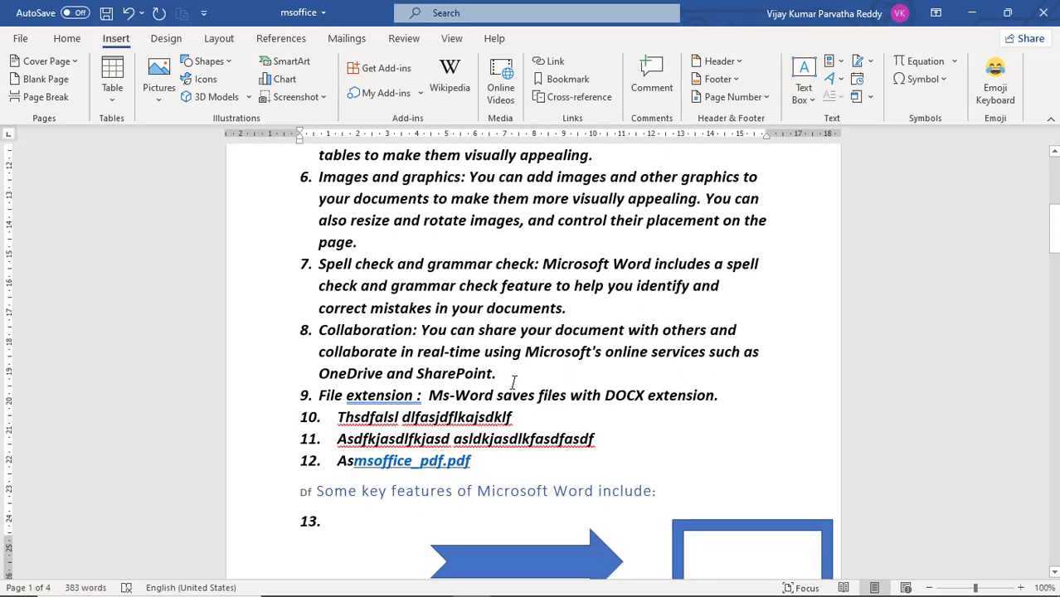
scroll(513, 381, down, 1)
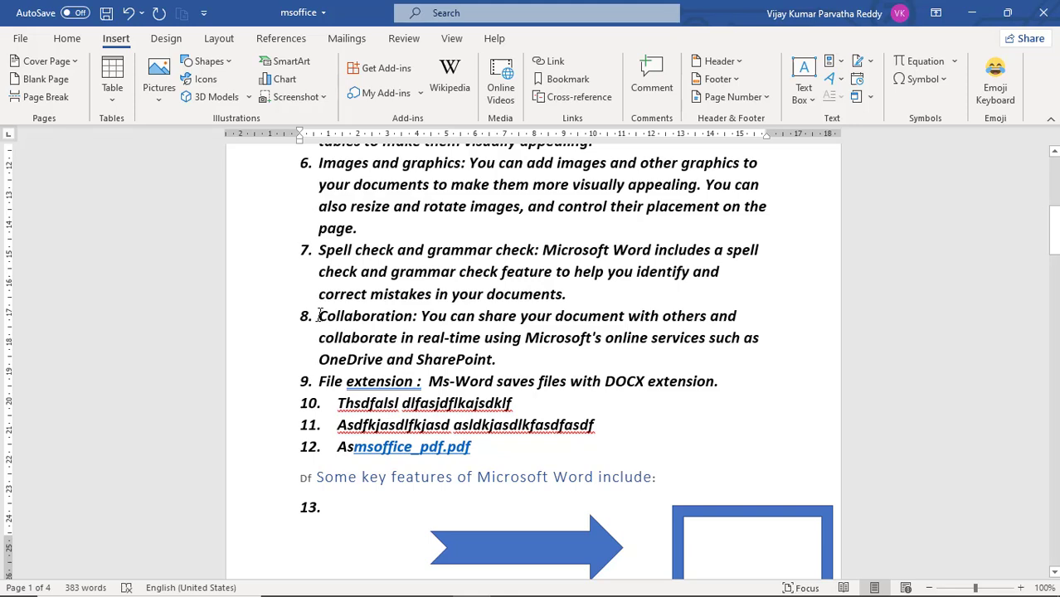
drag(319, 315, 406, 325)
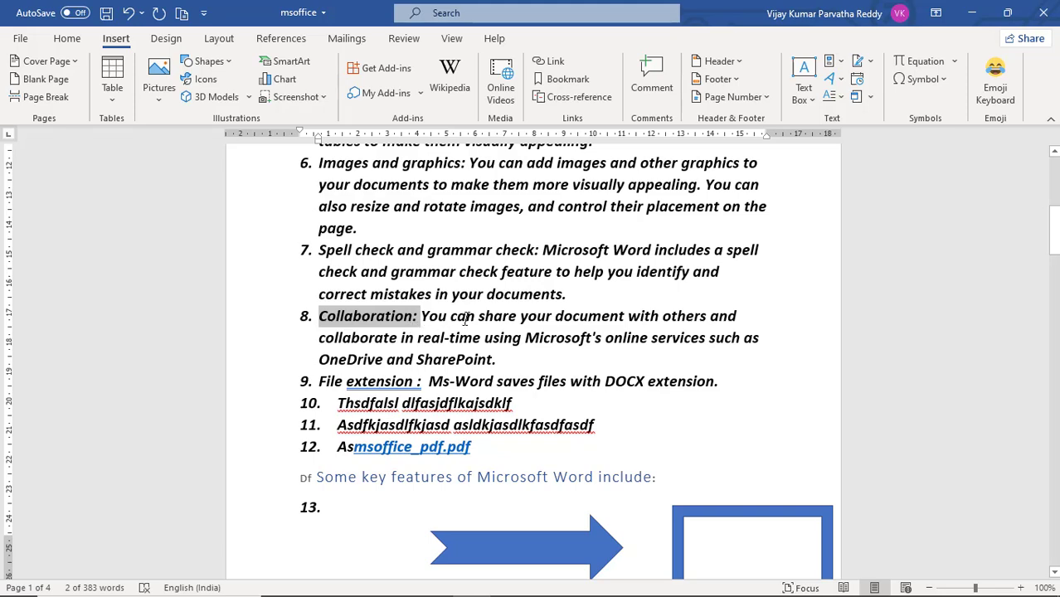
click(554, 81)
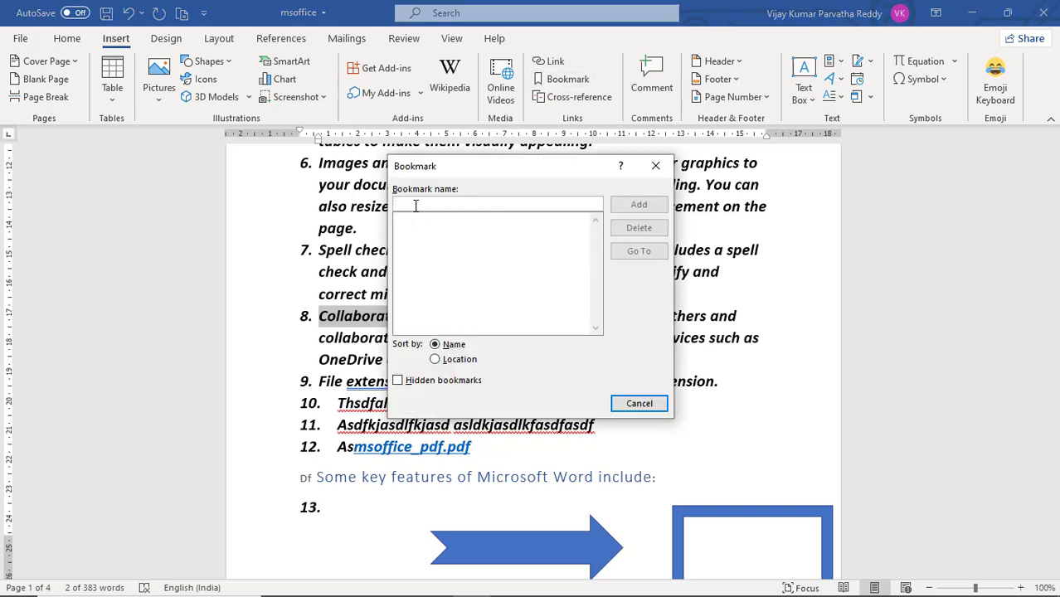
text(c)
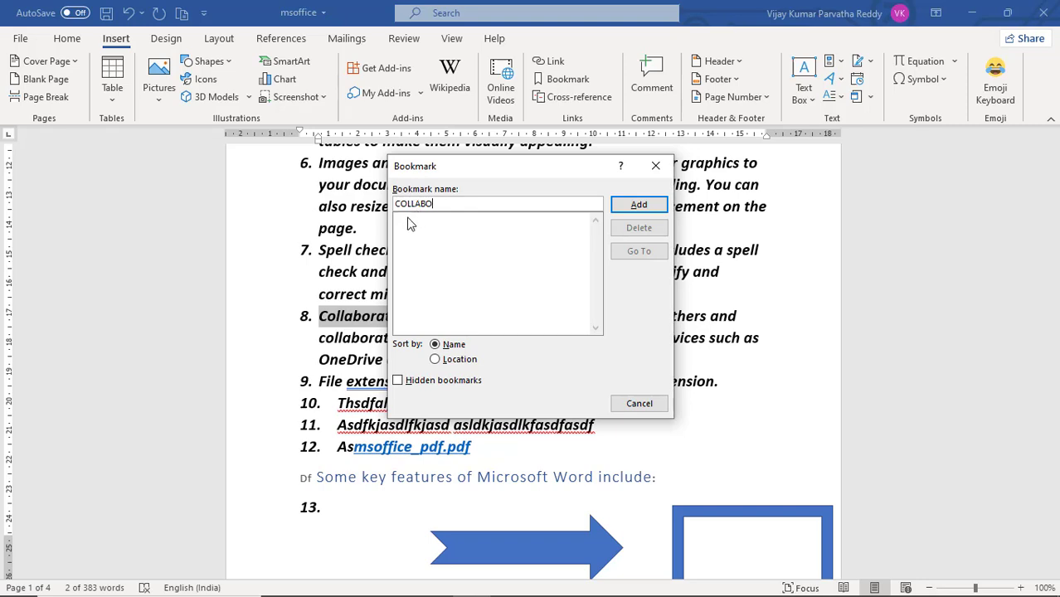
click(636, 207)
Step: Add a bookmark named TAB to the word "Tables:" in list item 5
scroll(598, 228, up, 6)
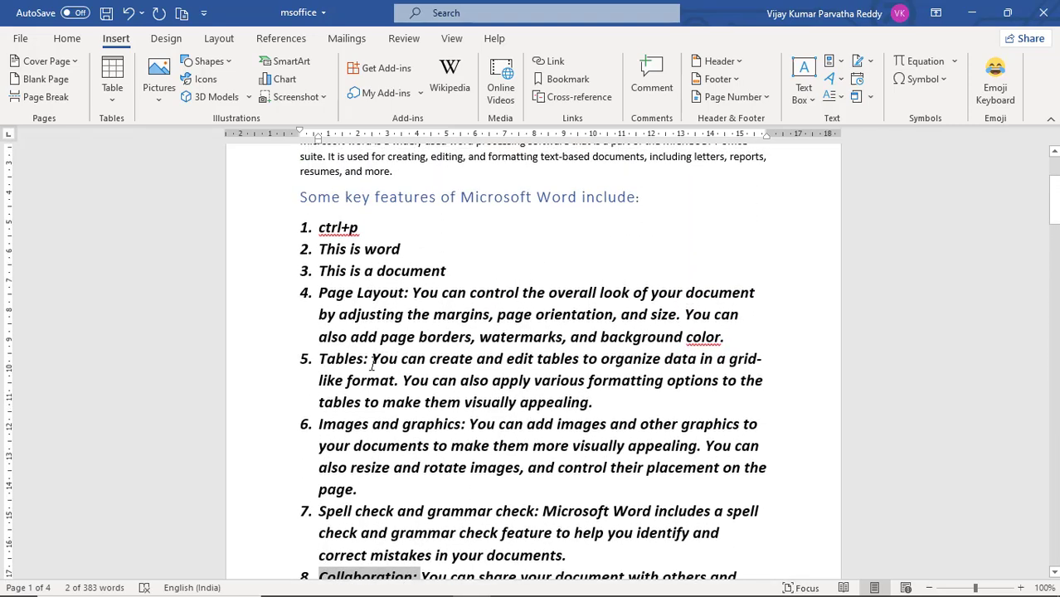
drag(372, 365, 317, 365)
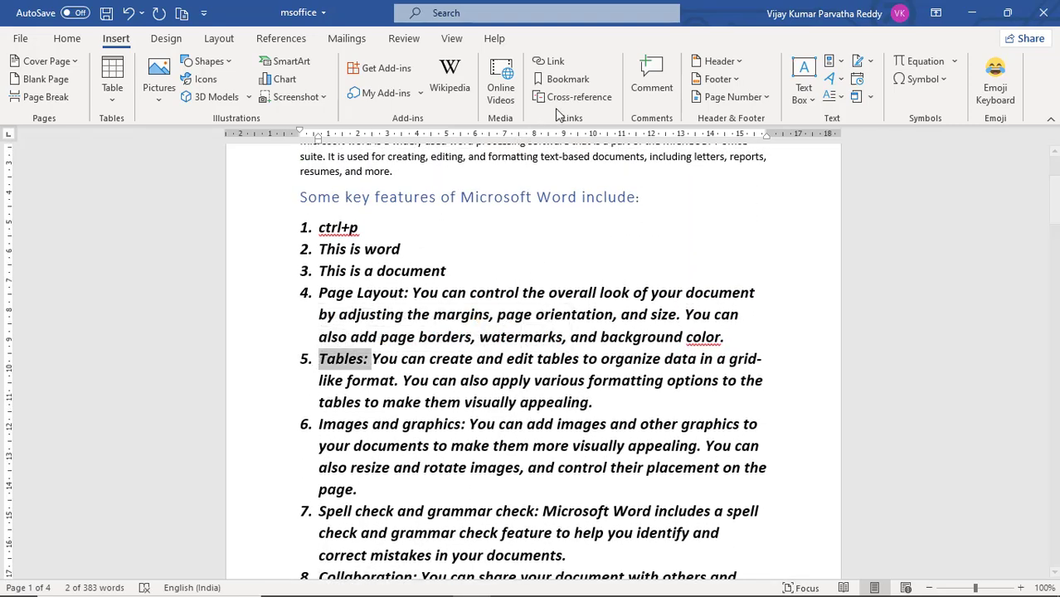
click(569, 79)
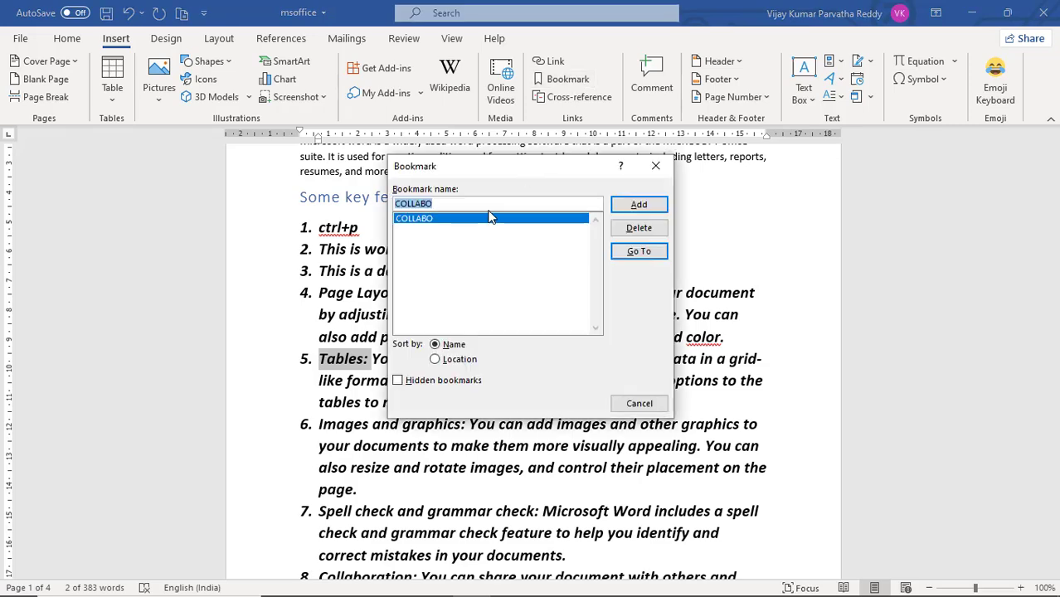
text(T)
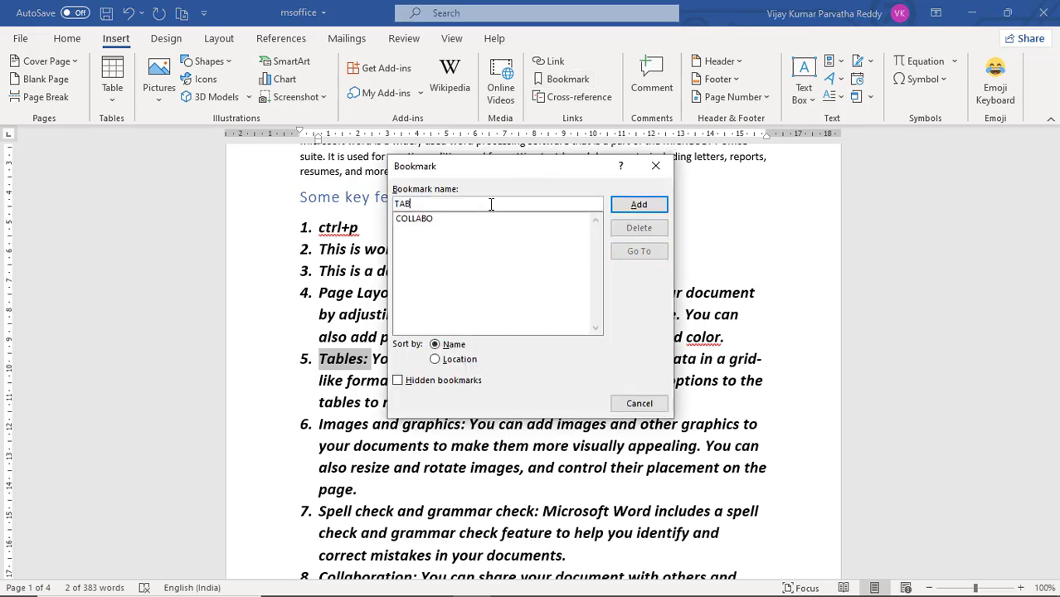
text(AB)
click(632, 208)
Step: Add a bookmark named END to the line "Saf asfasdfasdf asdf" on the last page
scroll(601, 269, up, 4)
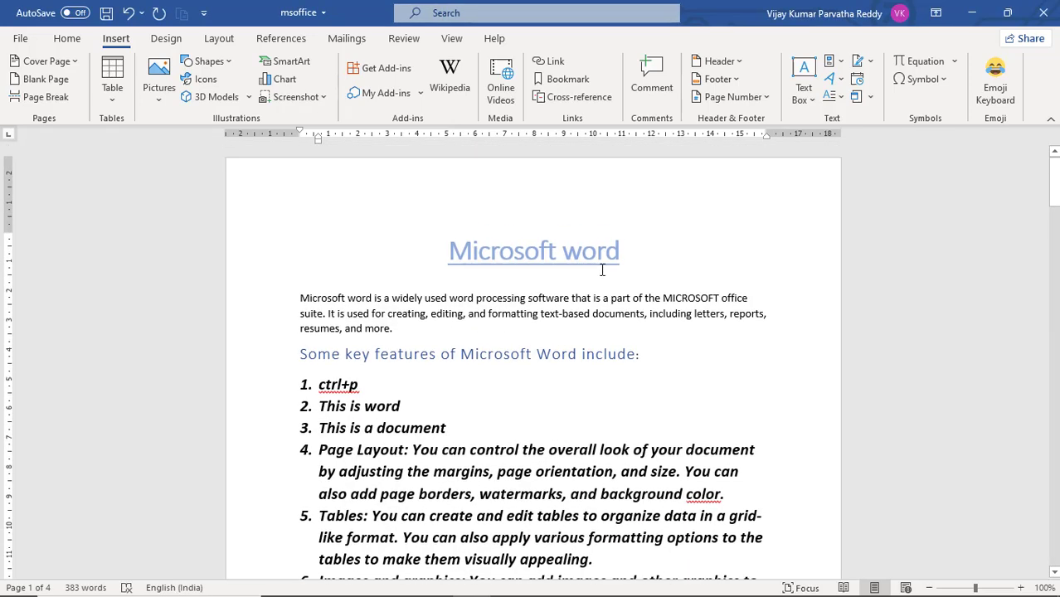
scroll(472, 317, down, 20)
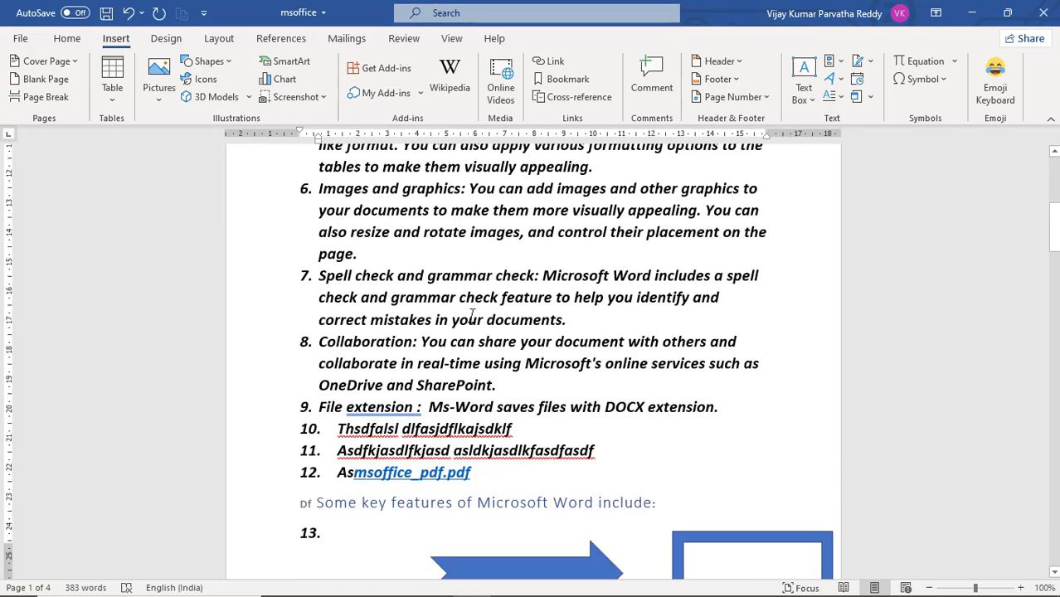
scroll(471, 317, down, 15)
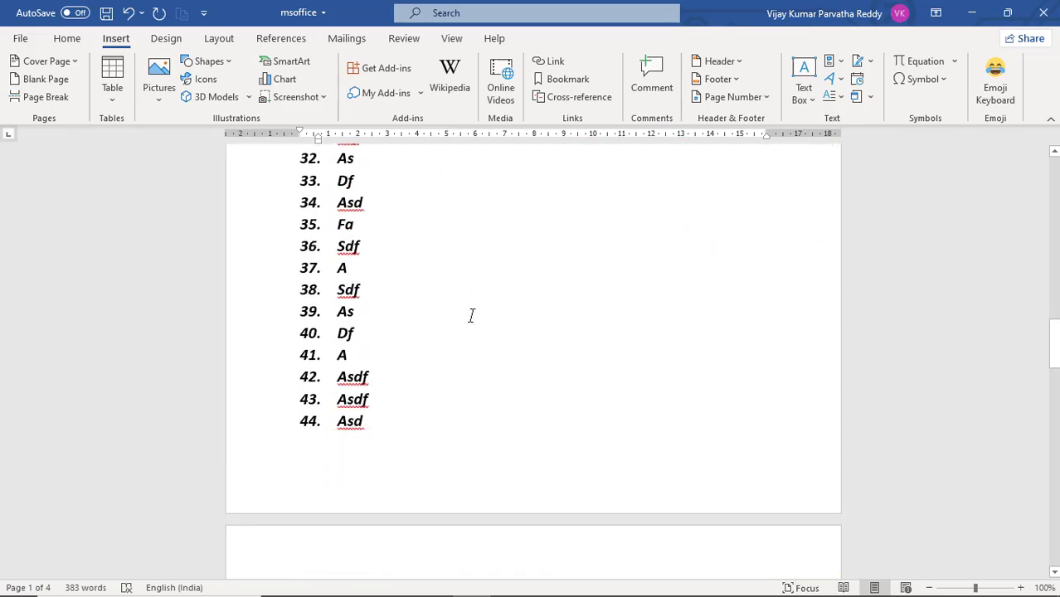
scroll(471, 316, down, 15)
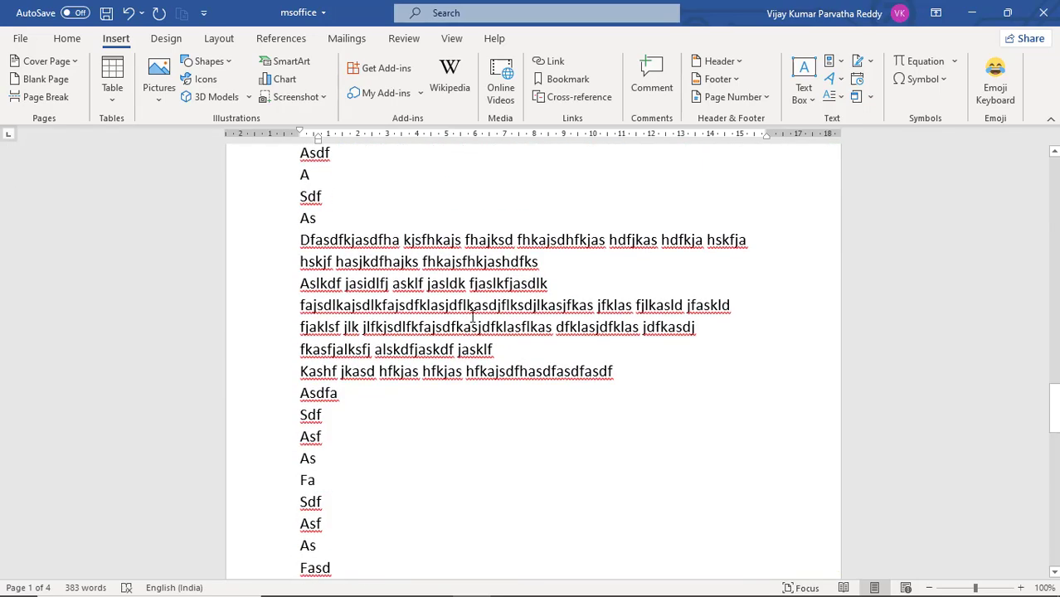
scroll(472, 317, down, 10)
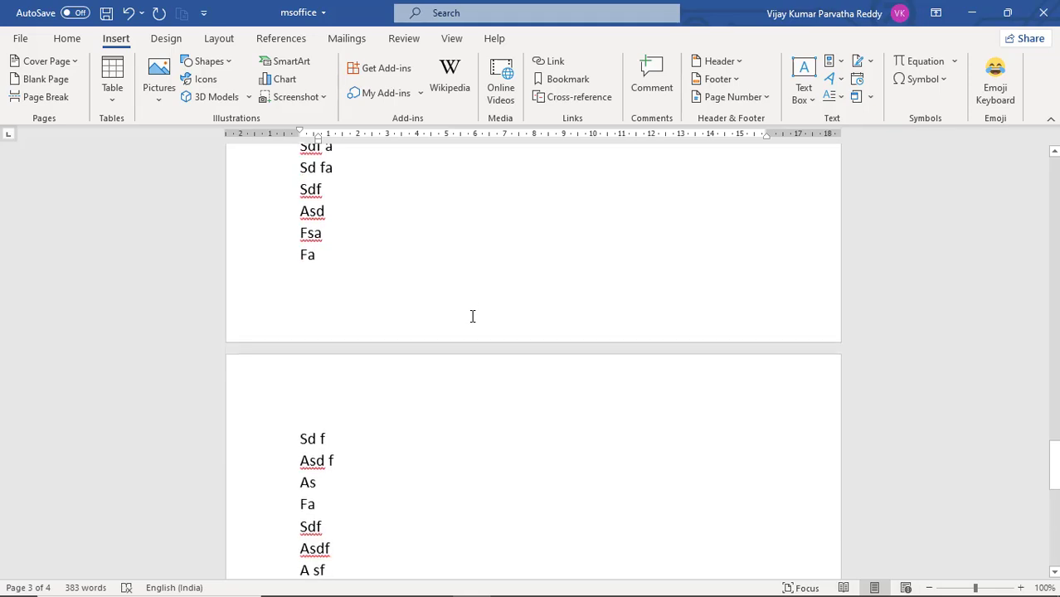
scroll(471, 316, down, 4)
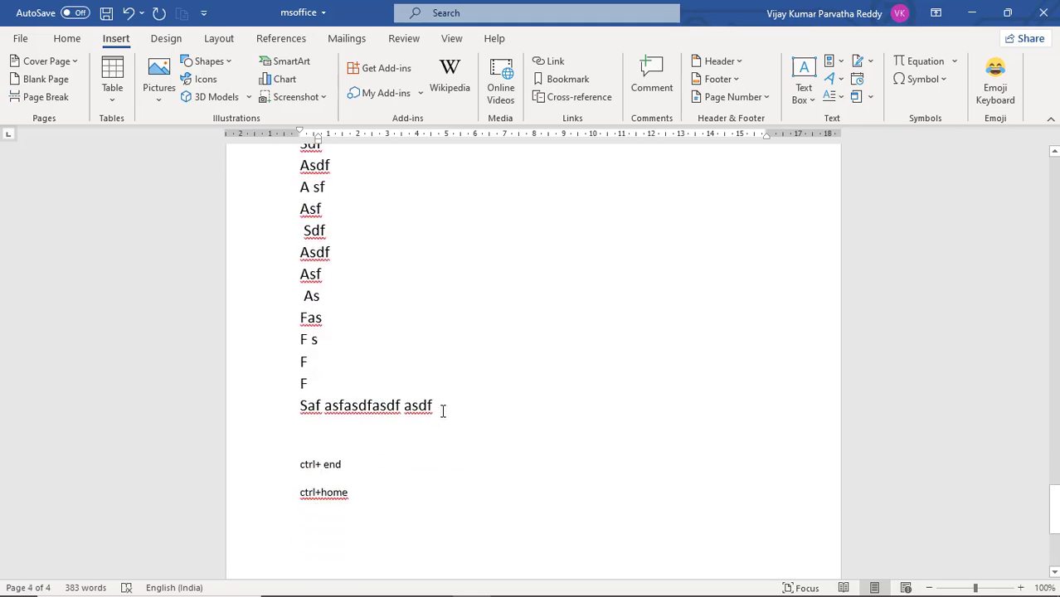
drag(442, 411, 243, 422)
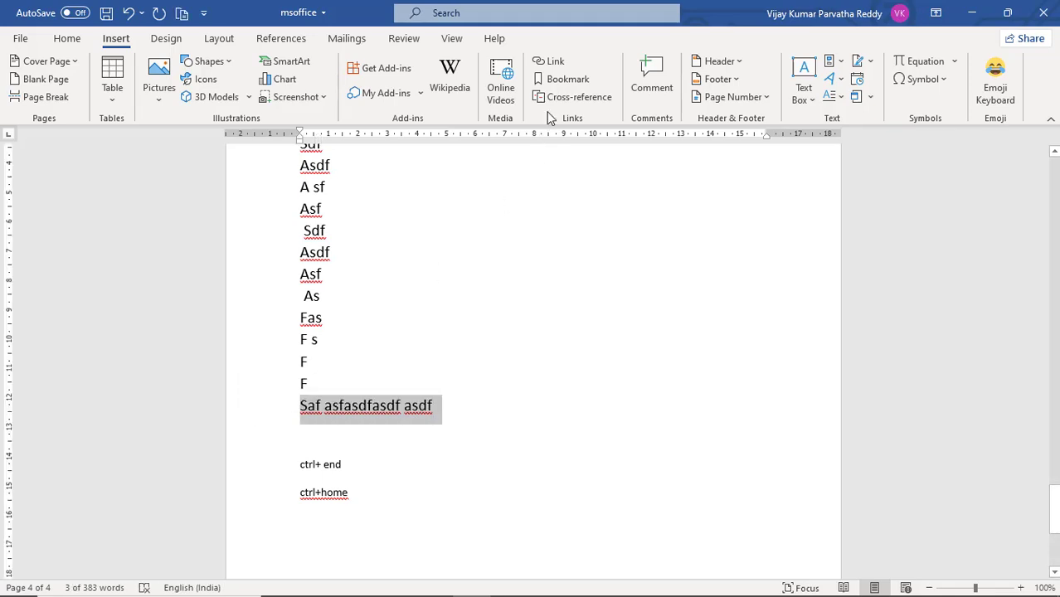
click(566, 78)
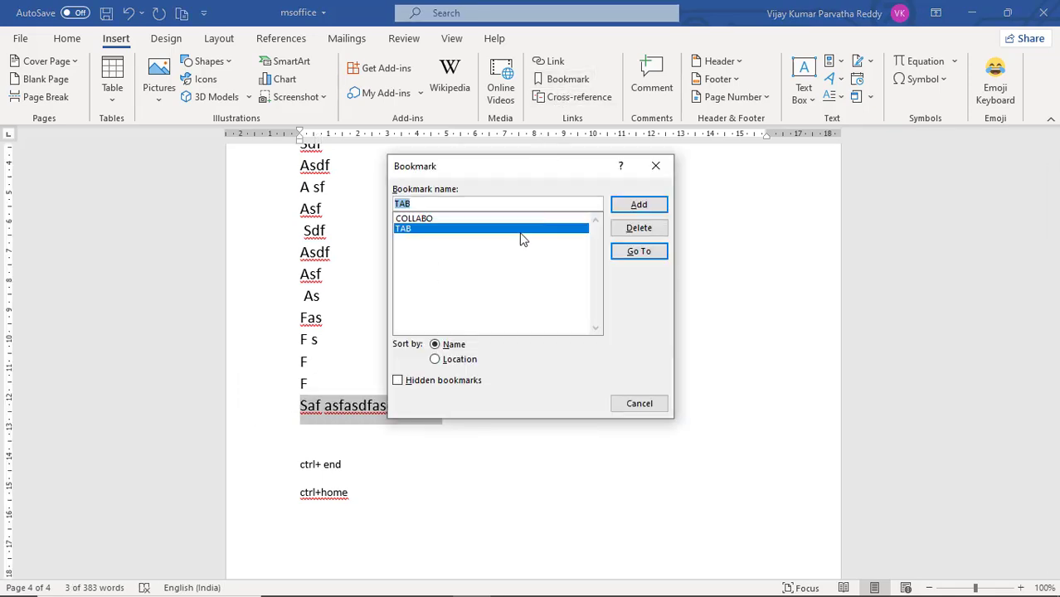
text(END)
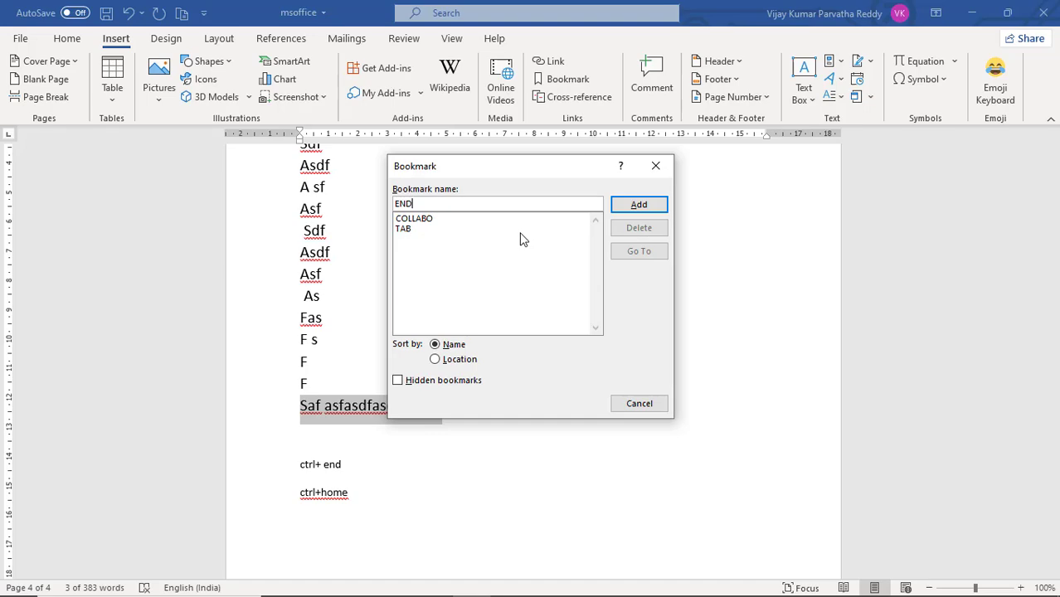
click(634, 206)
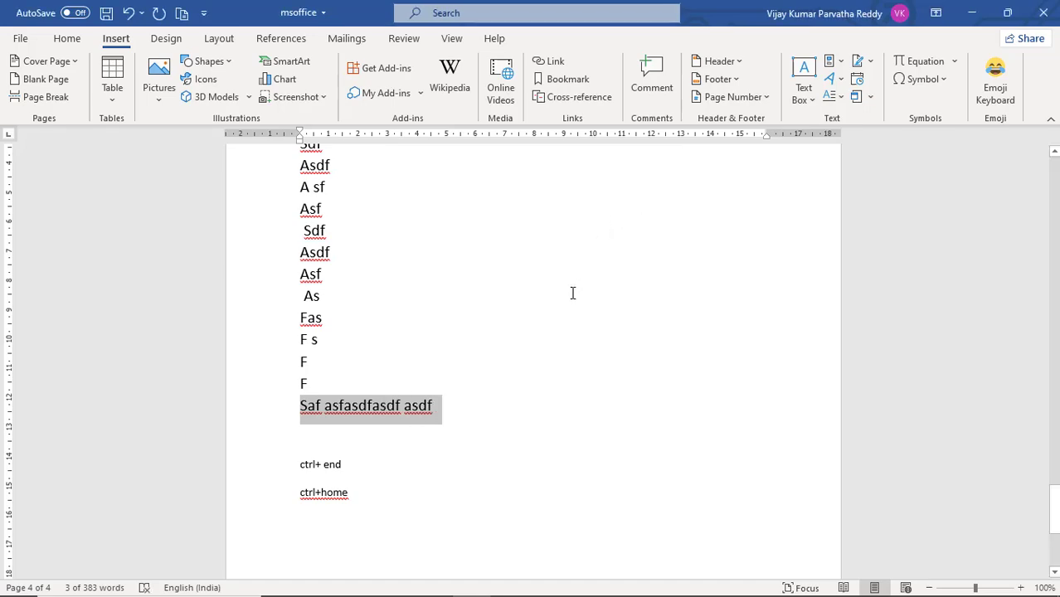
Step: Return to the introductory paragraph on the first page and go to the COLLABO bookmark from there
scroll(572, 293, up, 15)
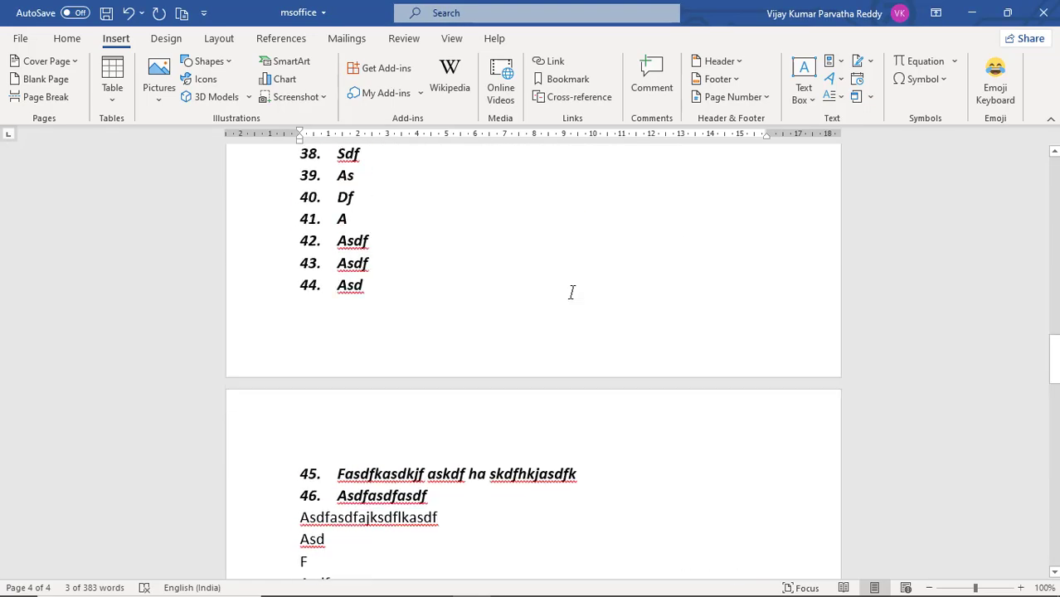
scroll(572, 292, up, 15)
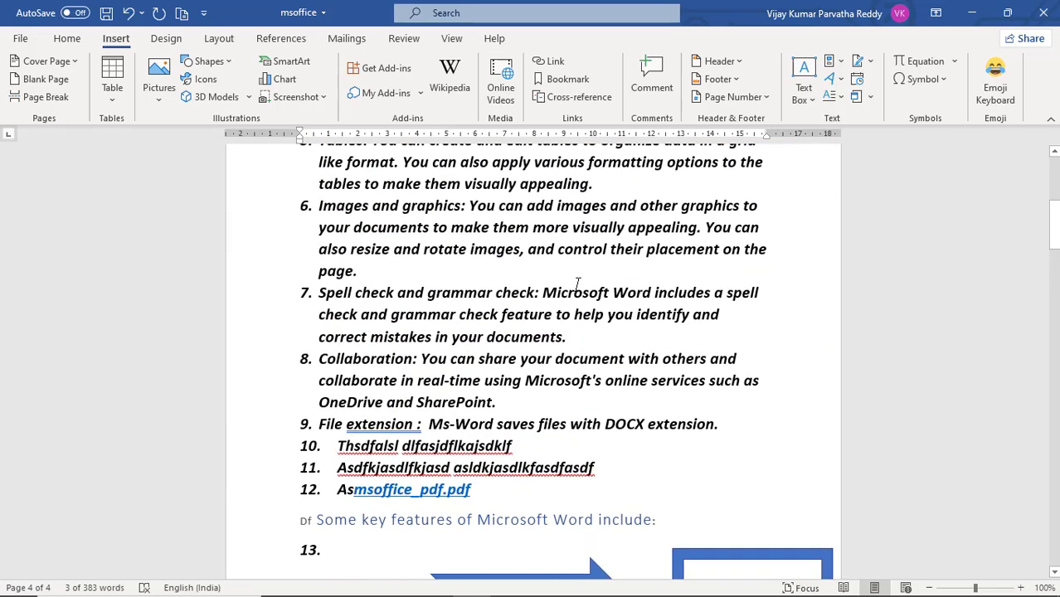
scroll(578, 284, up, 8)
click(559, 304)
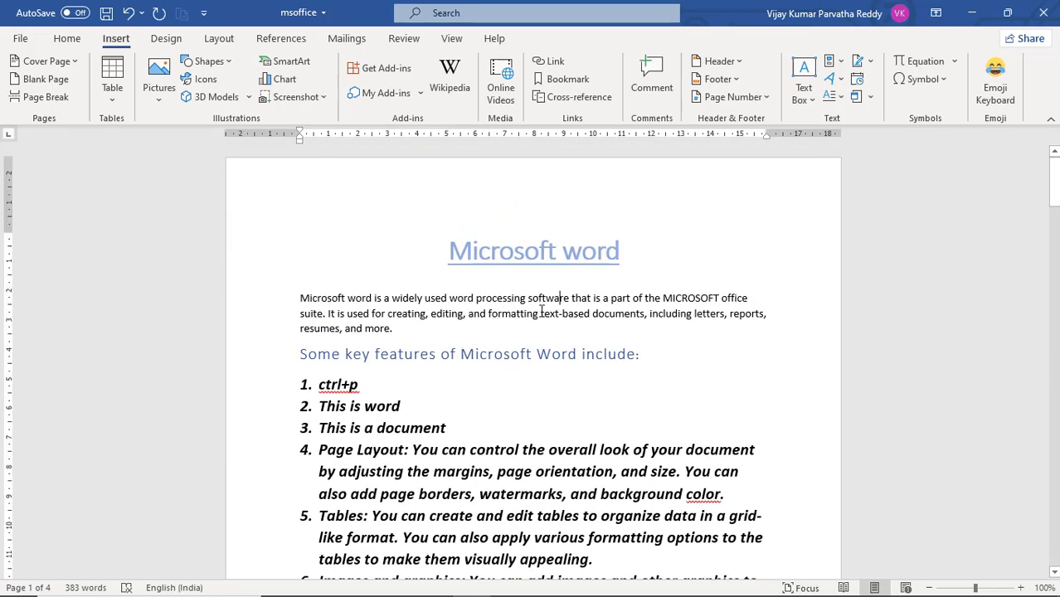
click(491, 315)
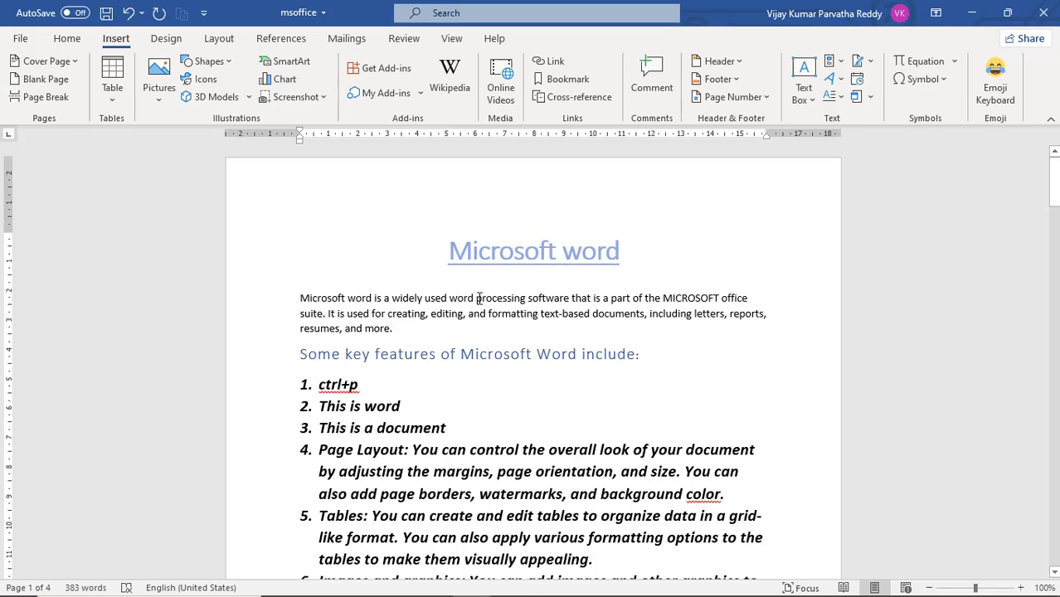
click(567, 79)
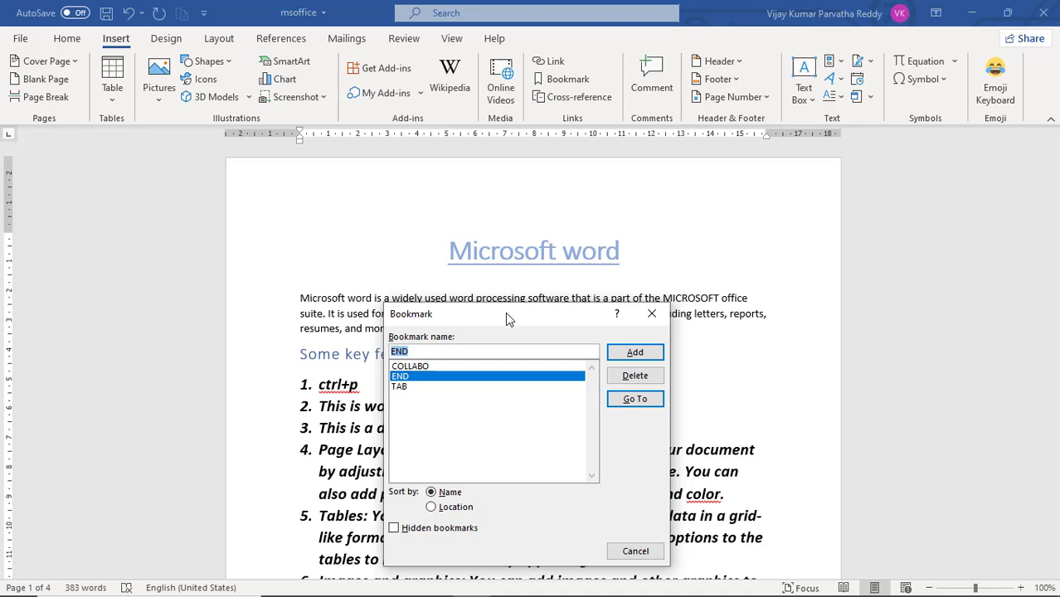
drag(538, 313, 663, 182)
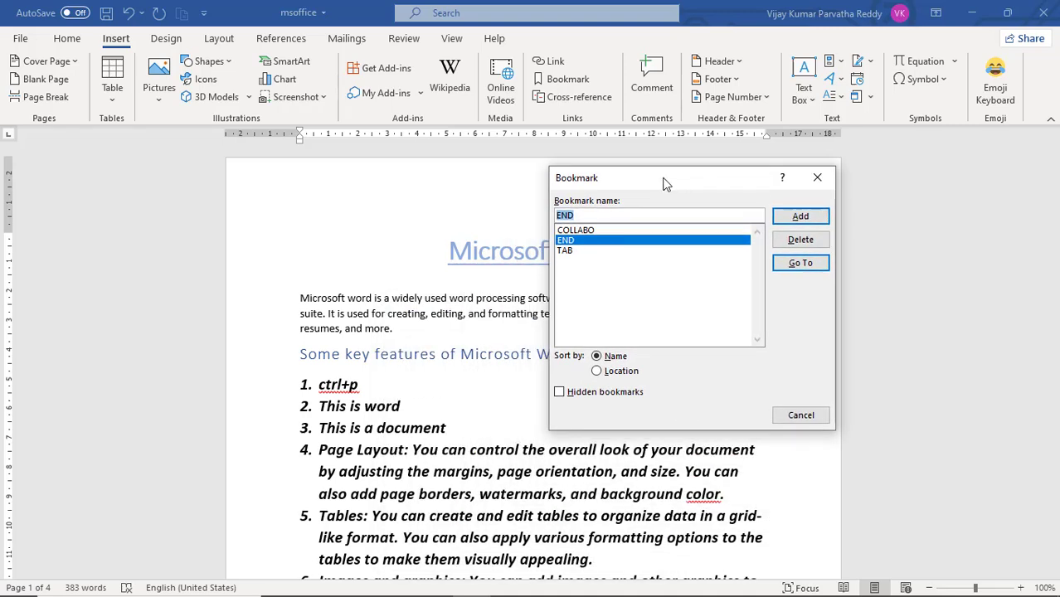
click(577, 233)
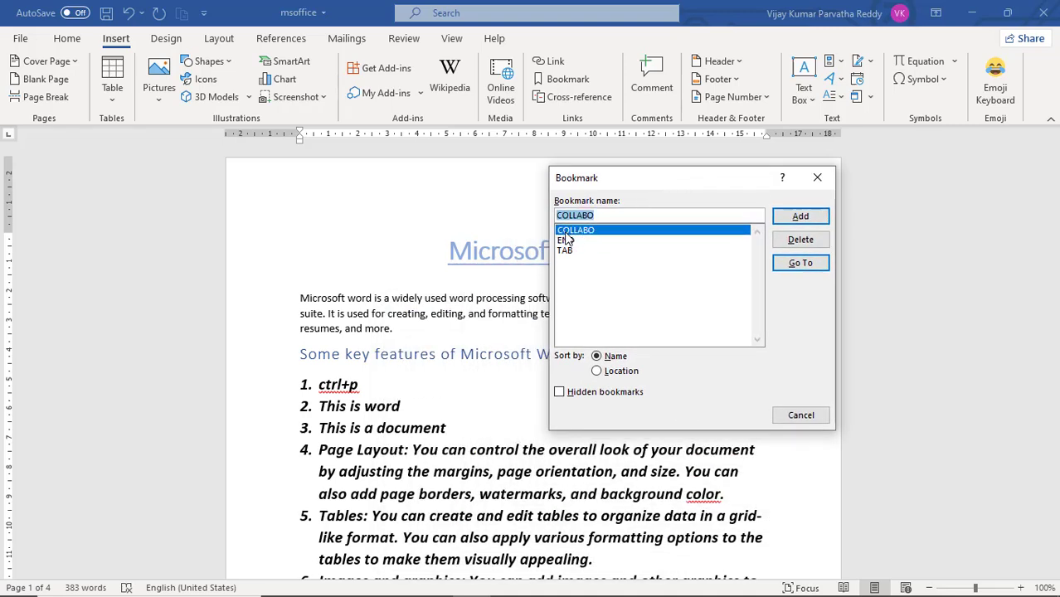
click(798, 264)
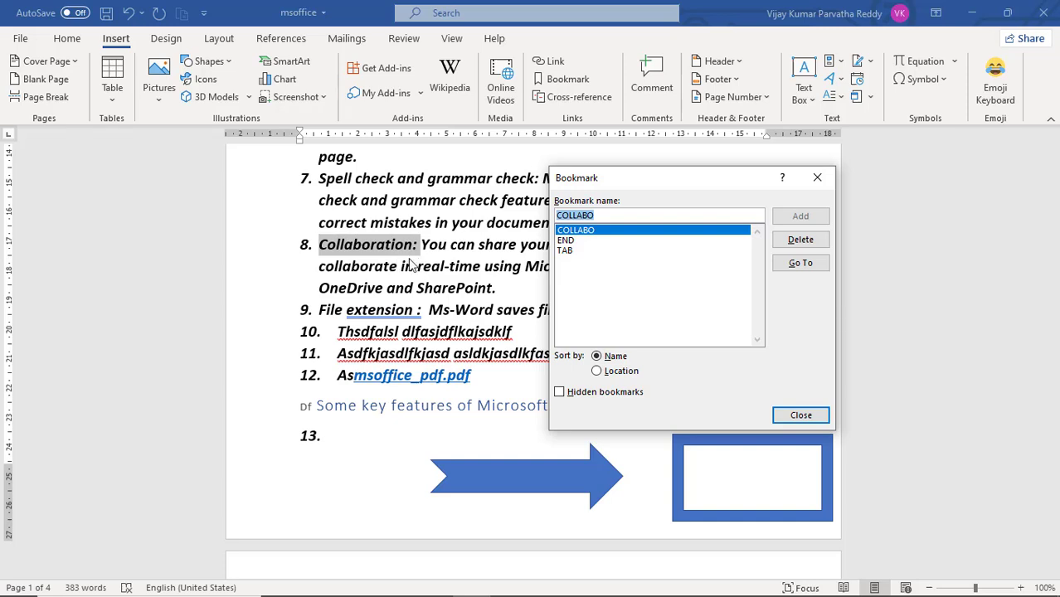
Step: Go to the END bookmark and from there to the TAB bookmark
click(567, 241)
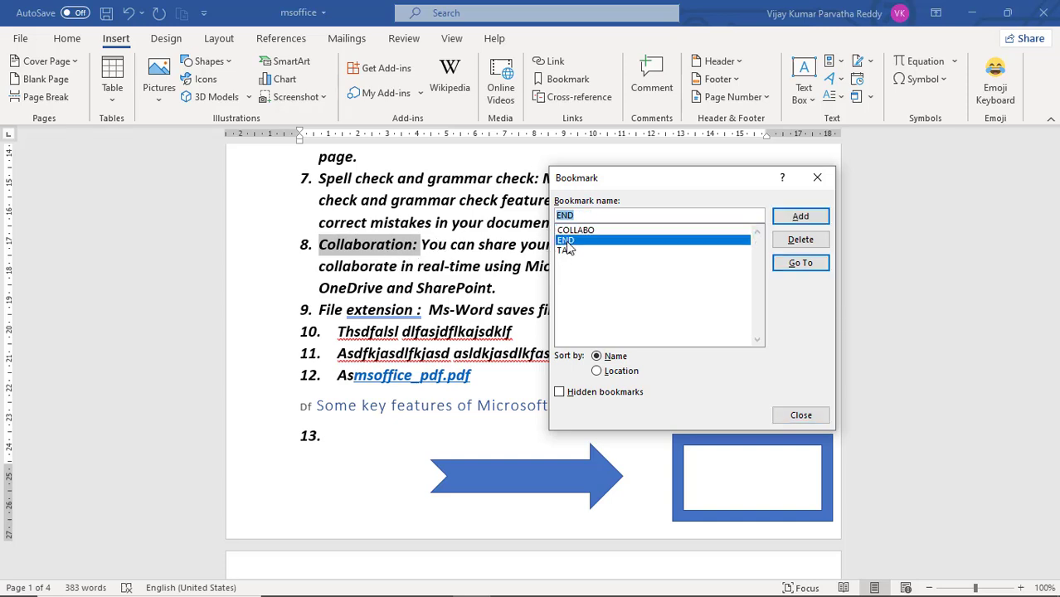
click(803, 264)
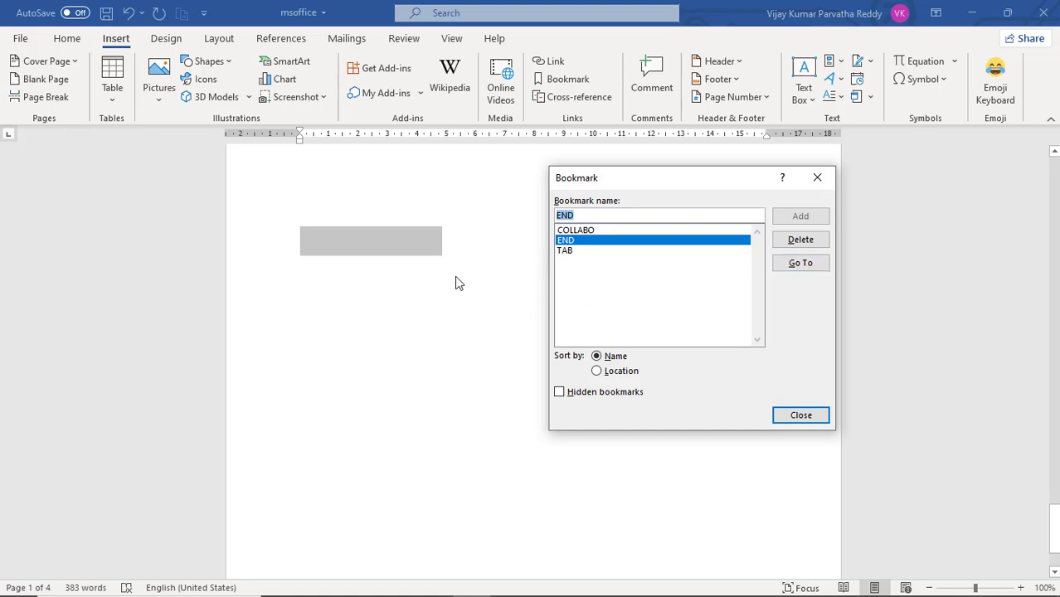
click(572, 250)
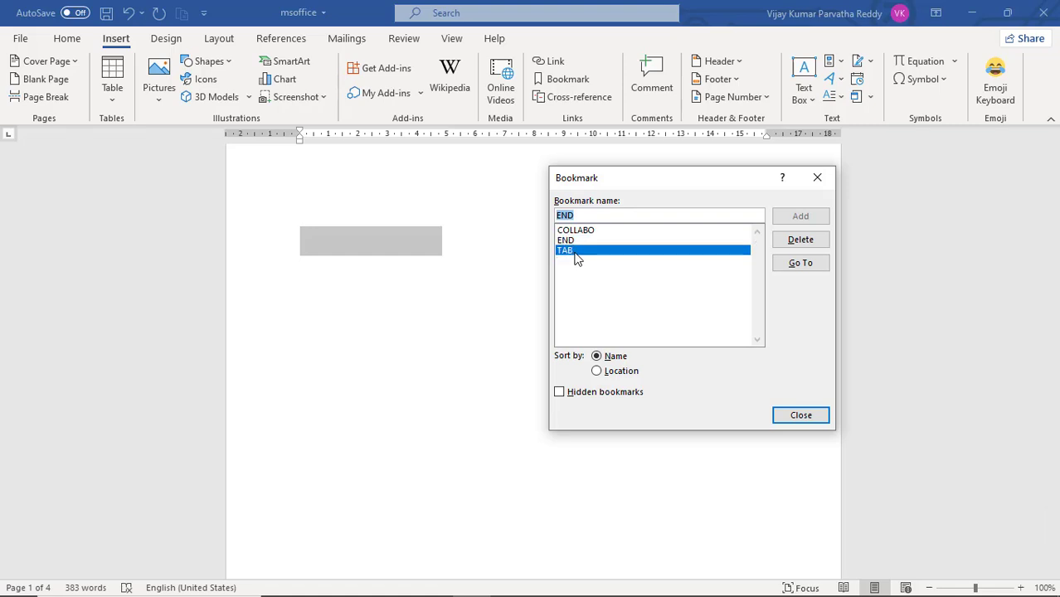
click(797, 264)
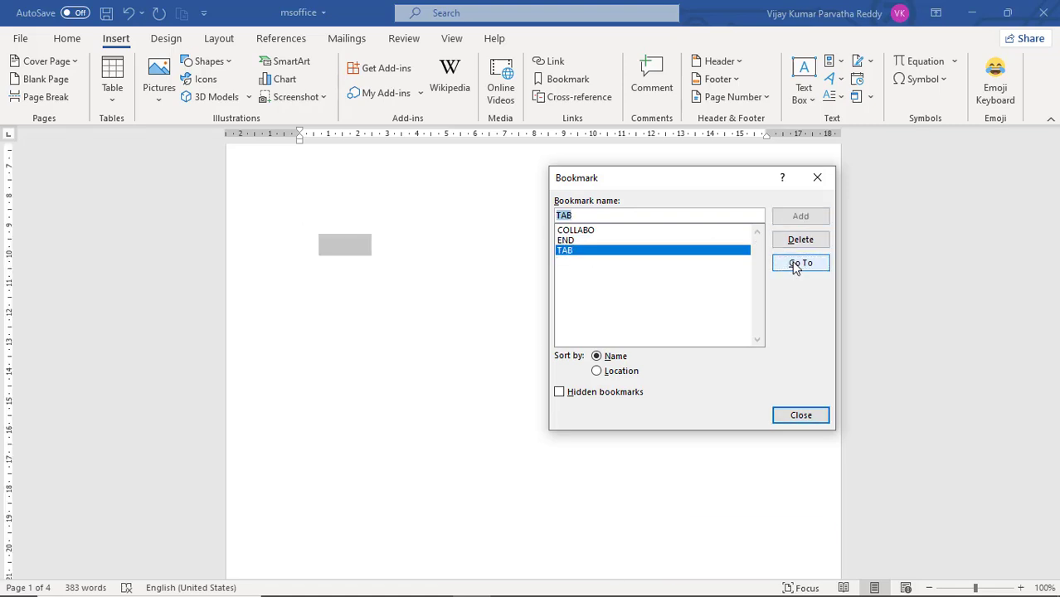
Step: Go to the COLLABO bookmark and from there back to the TAB bookmark
click(624, 231)
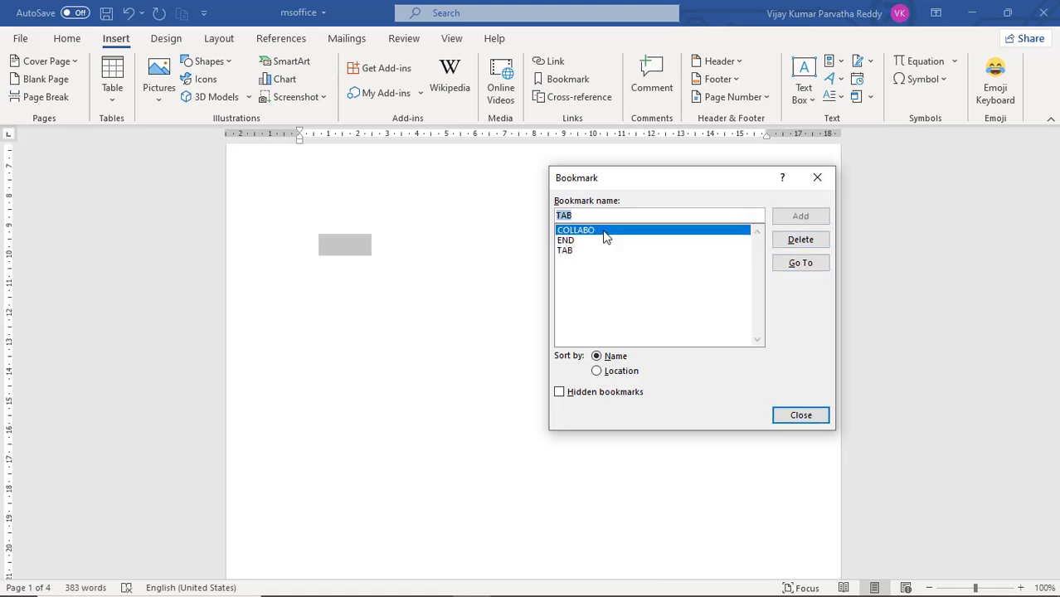
click(797, 263)
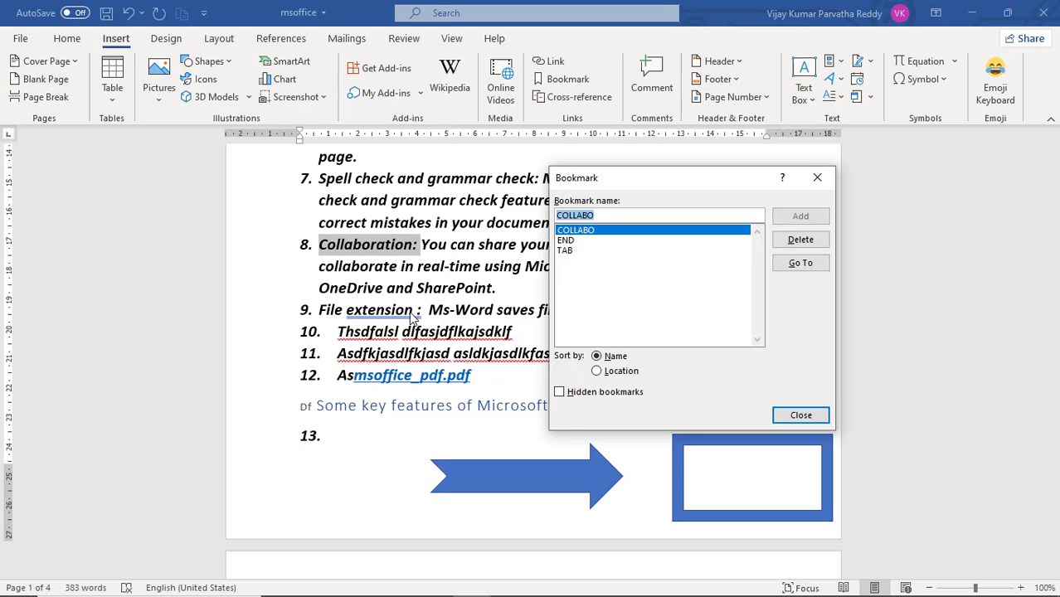
click(566, 251)
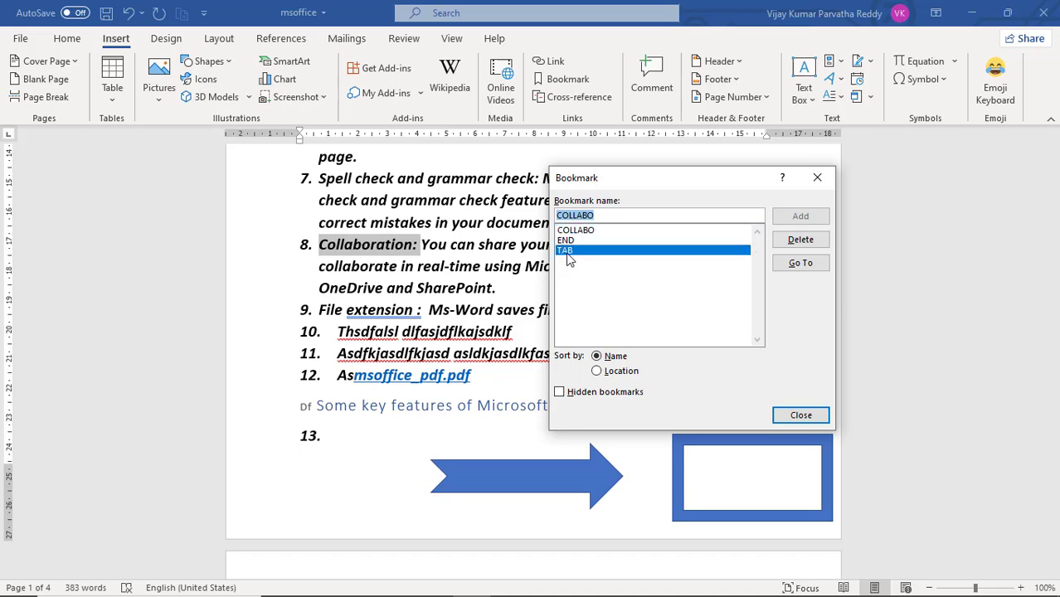
click(798, 263)
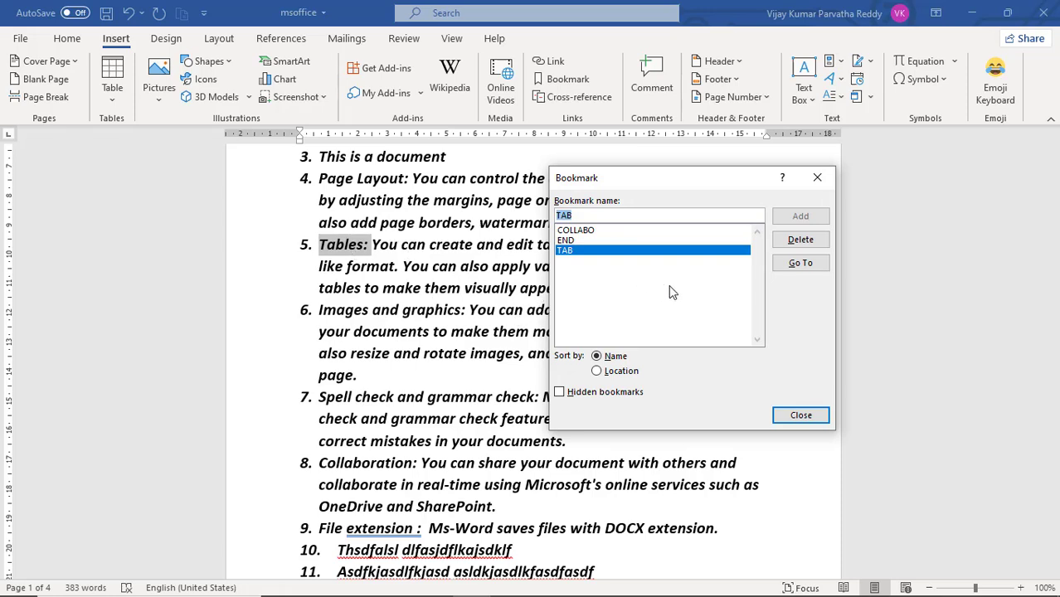
Step: Delete the bookmarks COLLABO, END and TAB from the document and return to the text
click(589, 241)
click(576, 251)
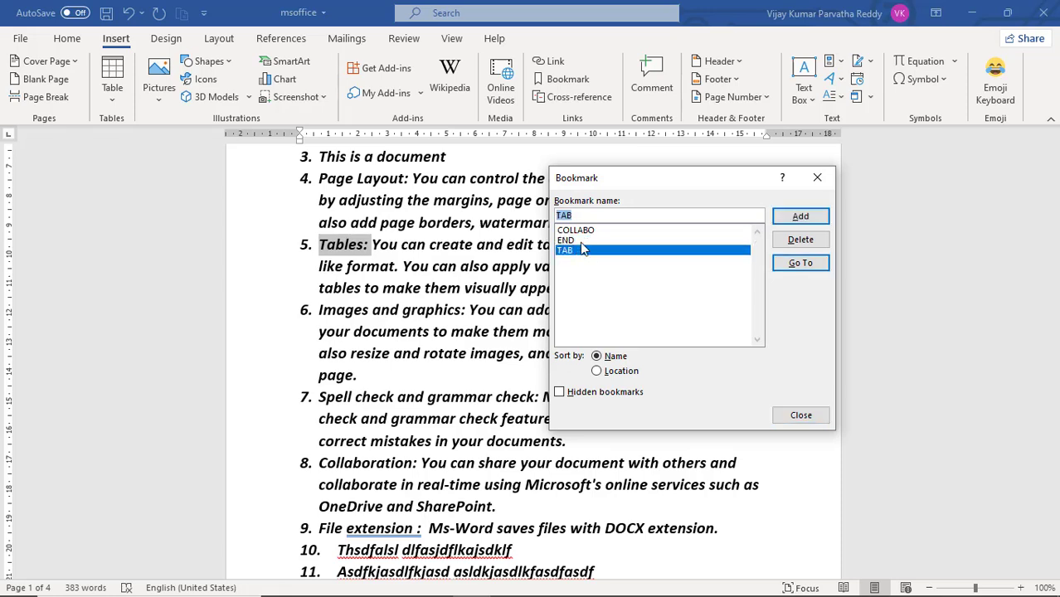
click(582, 241)
click(589, 232)
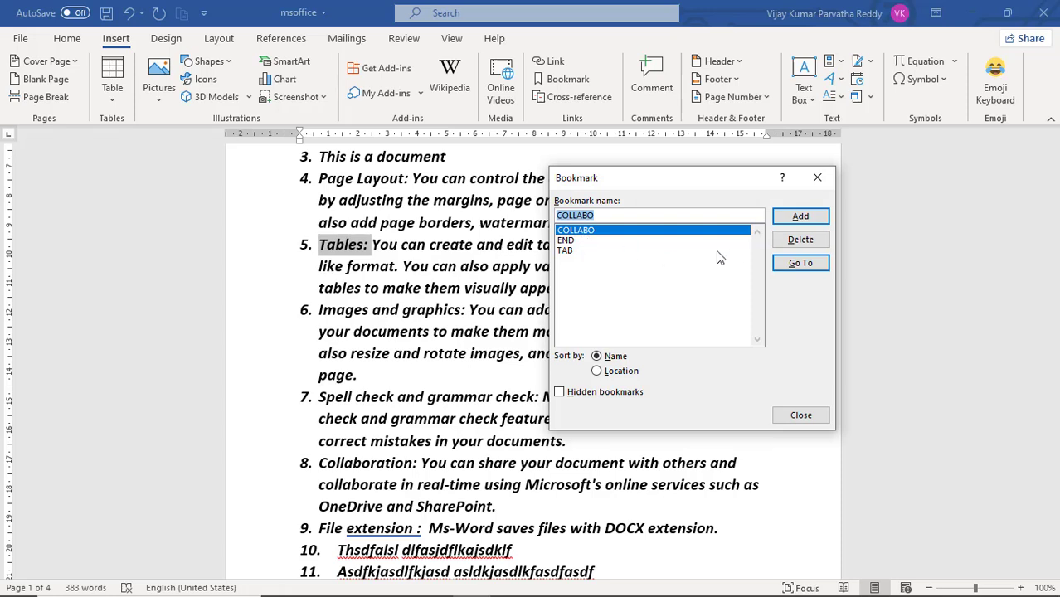
click(798, 240)
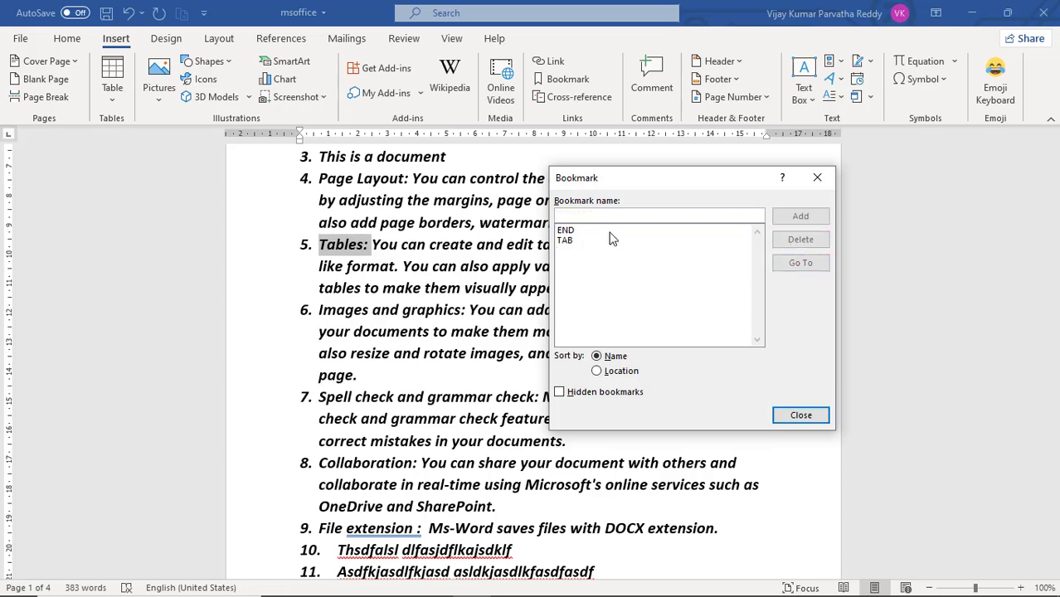
click(608, 232)
click(798, 239)
click(591, 235)
click(798, 241)
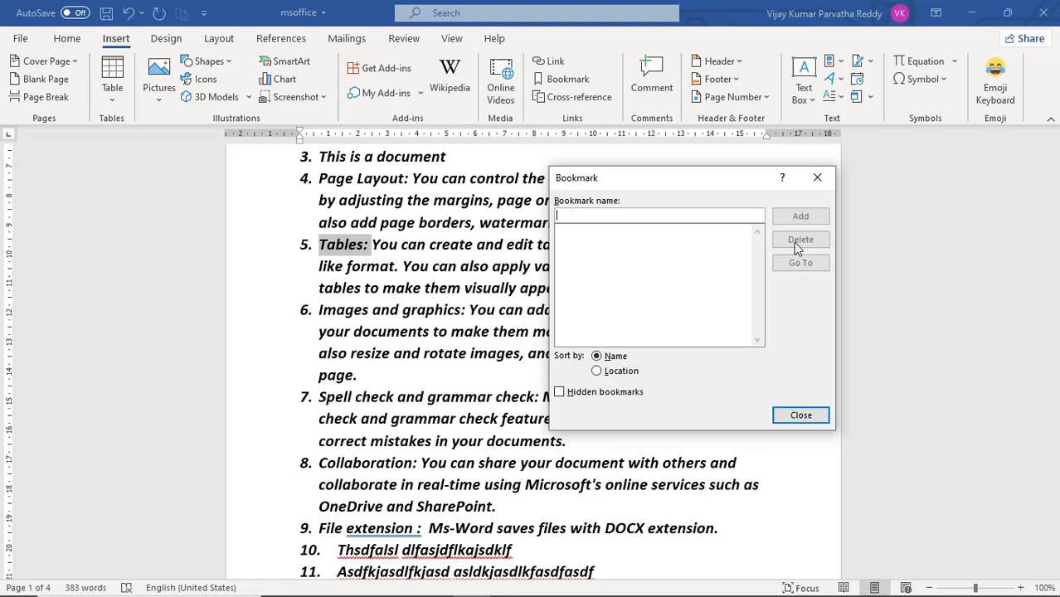
click(799, 415)
click(422, 267)
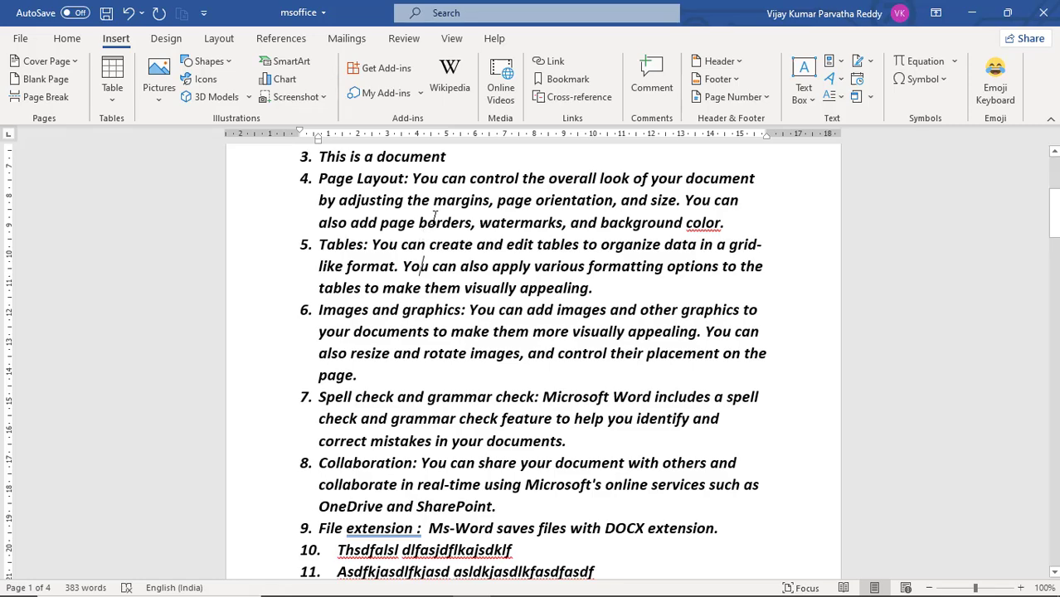
scroll(435, 217, up, 3)
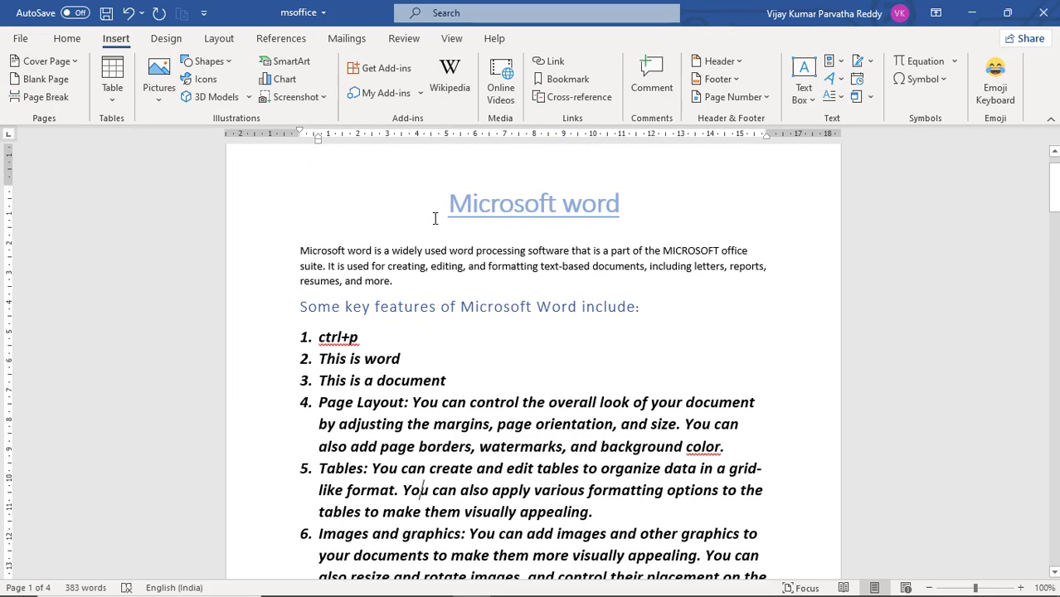
scroll(434, 218, up, 1)
click(431, 260)
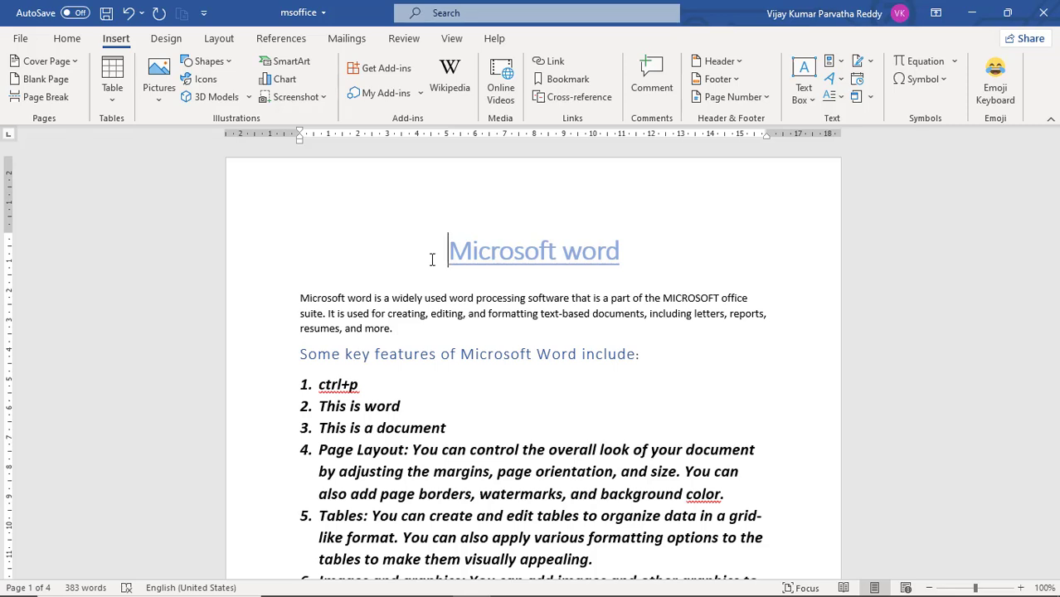
click(578, 98)
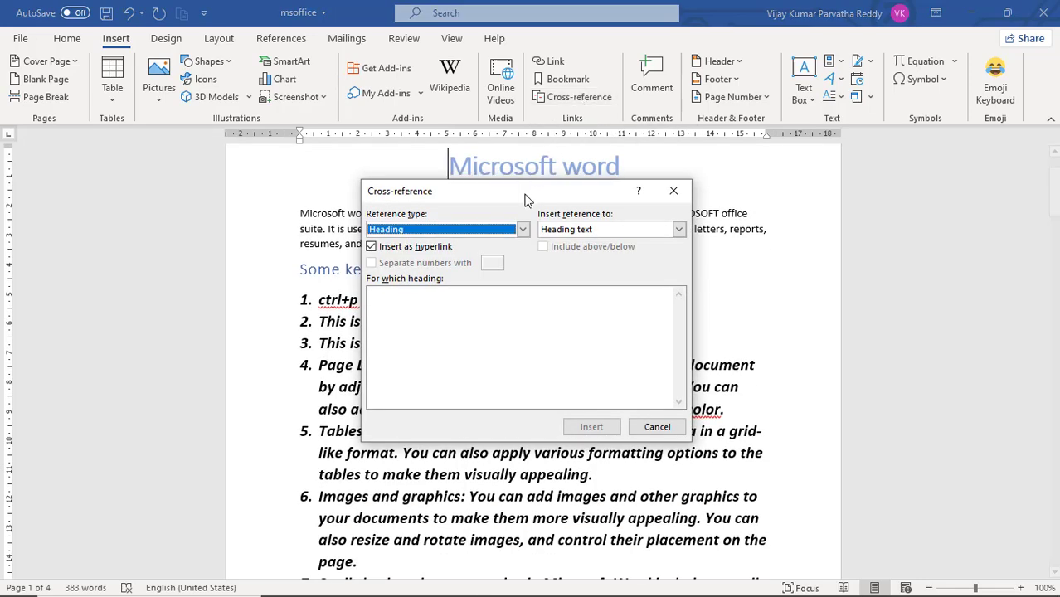
drag(525, 199, 744, 222)
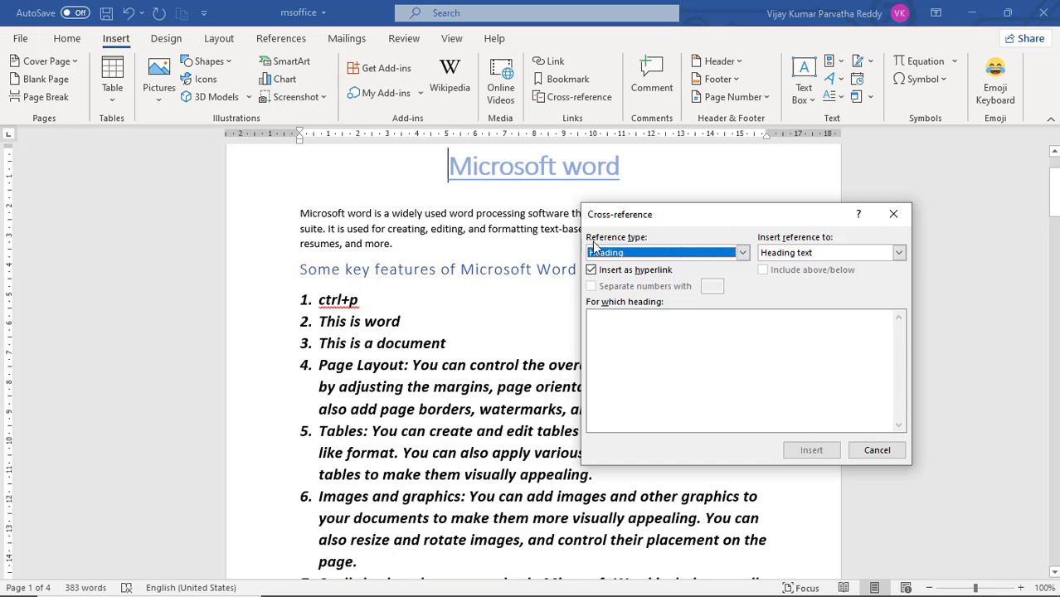
drag(693, 216, 644, 225)
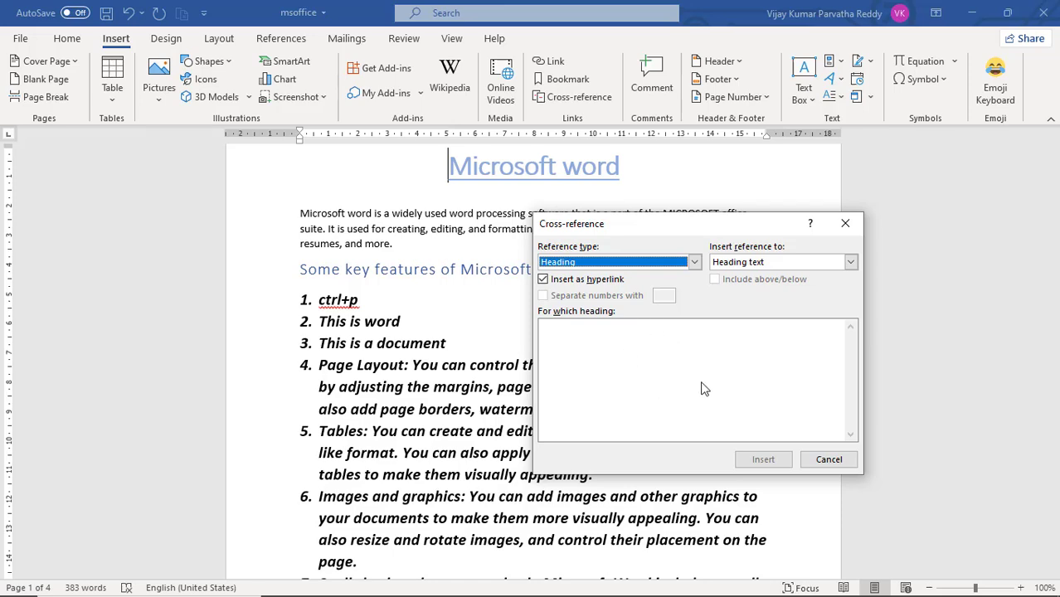
click(828, 459)
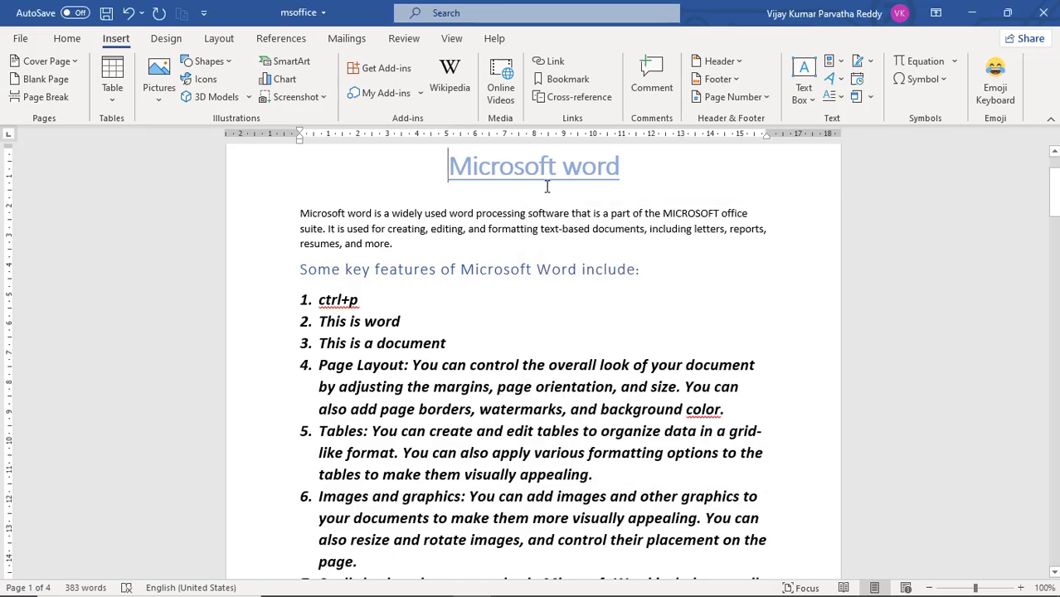
Step: Apply the Heading 1 style to the title "Microsoft word" on the first page
scroll(547, 187, up, 2)
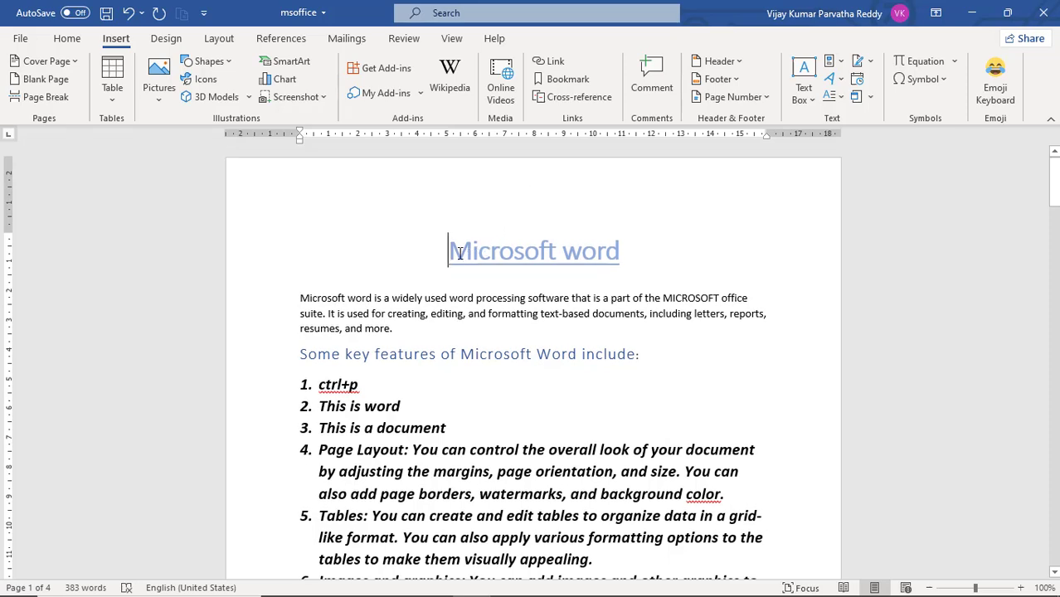
drag(437, 253, 635, 250)
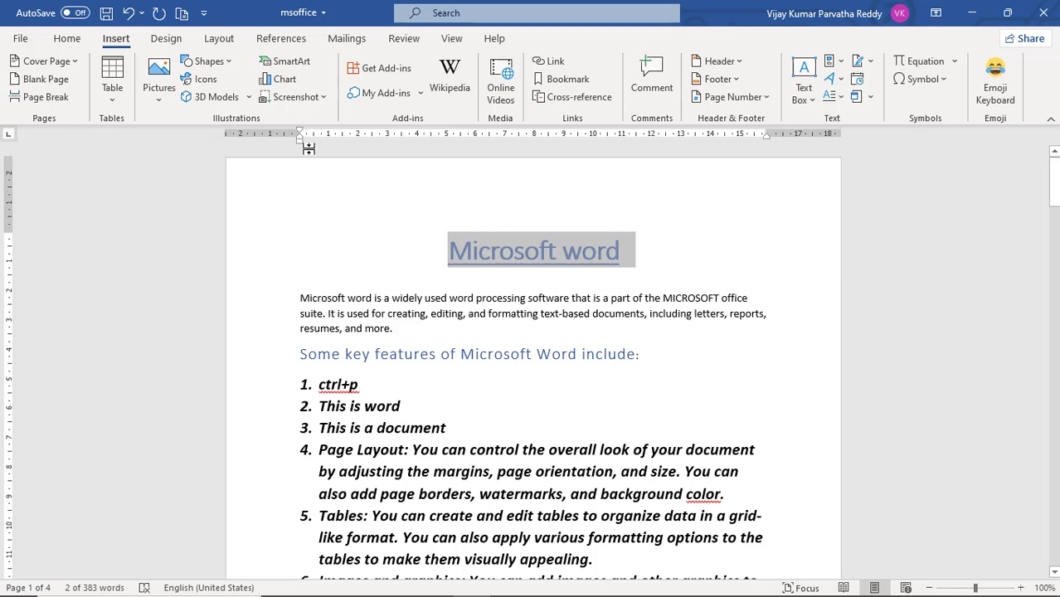
click(68, 39)
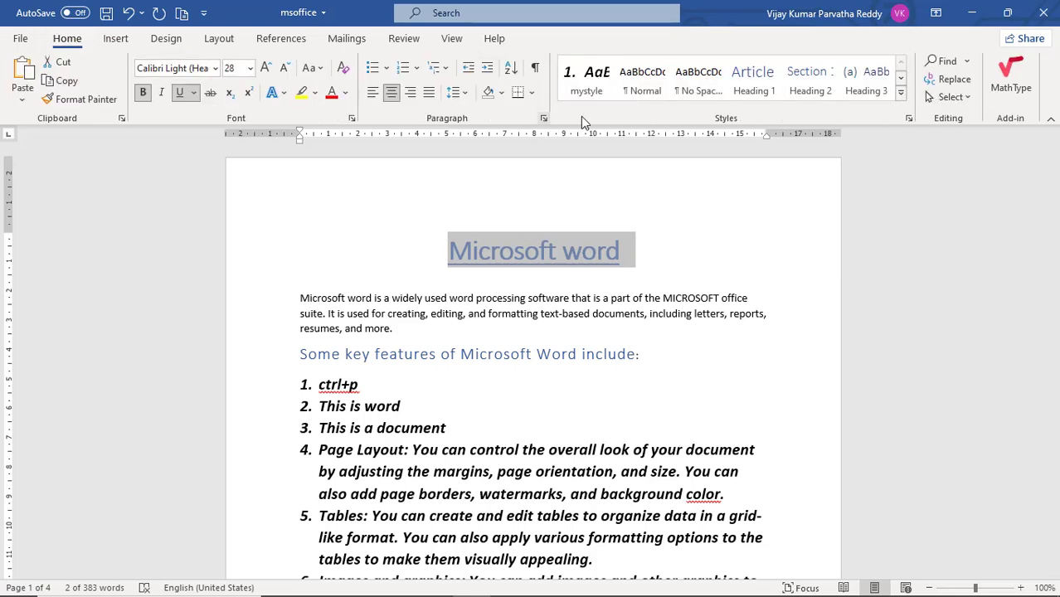
click(757, 87)
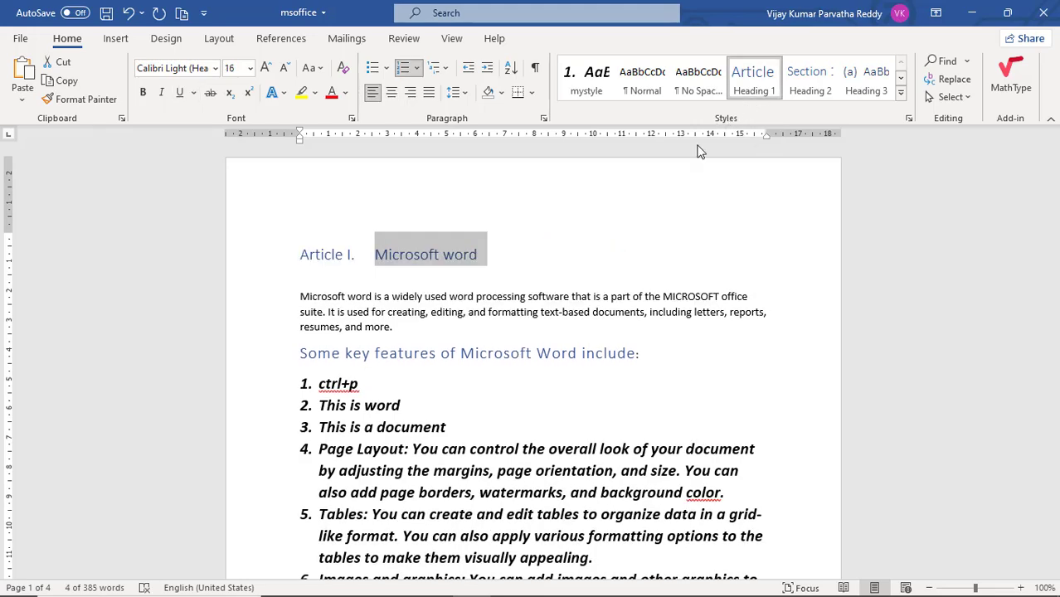
Step: Apply the Heading 2 style to the line "Some key features of Microsoft Word include:"
drag(622, 353, 301, 354)
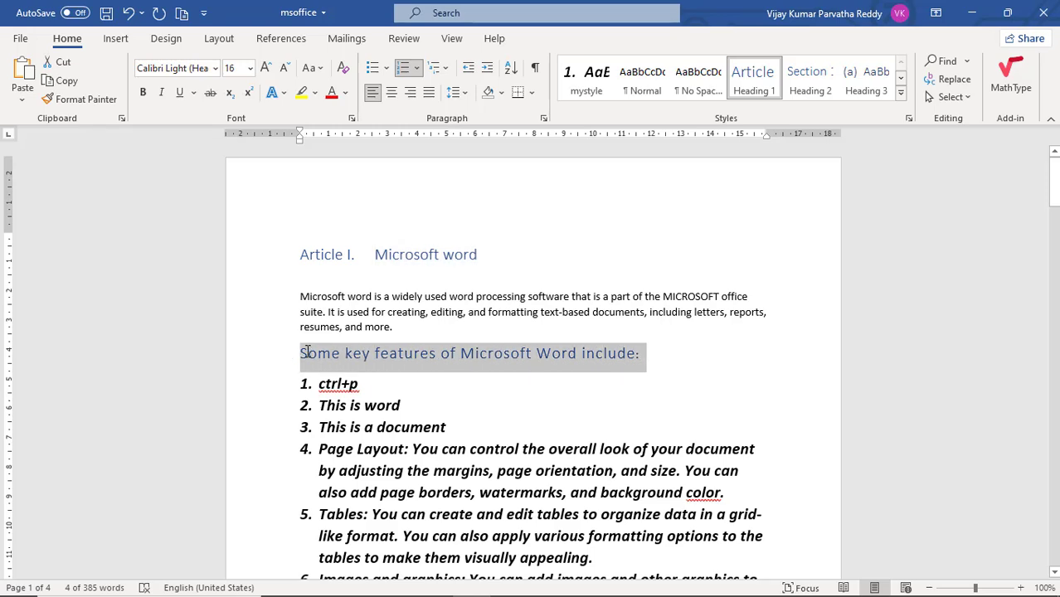
click(810, 85)
click(547, 228)
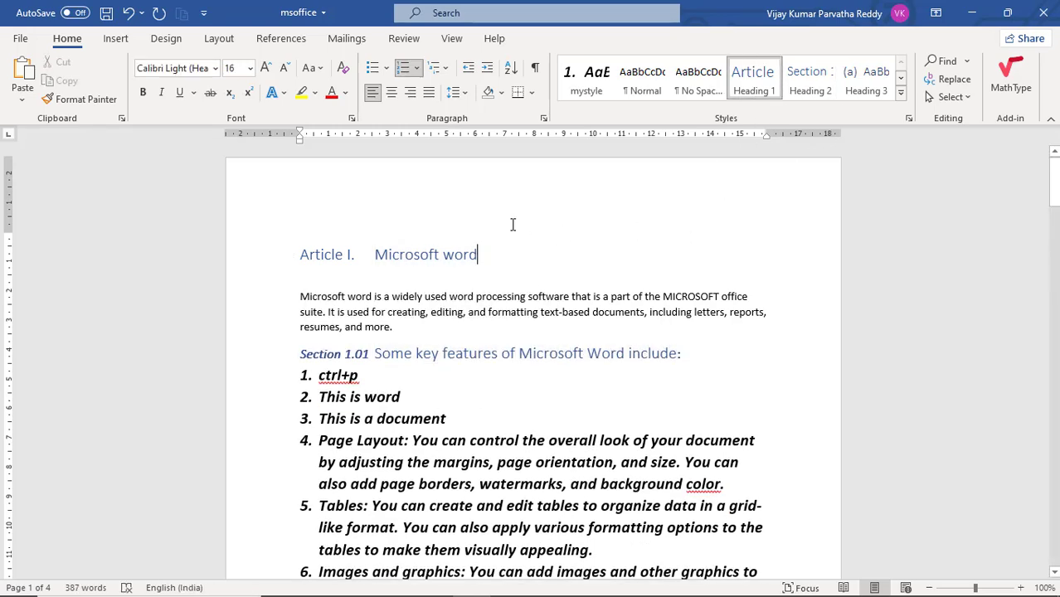
Step: On a new line below the Section 1.01 heading, insert a hyperlinked cross-reference to the heading text of "Article I. Microsoft word"
click(721, 353)
key(Return)
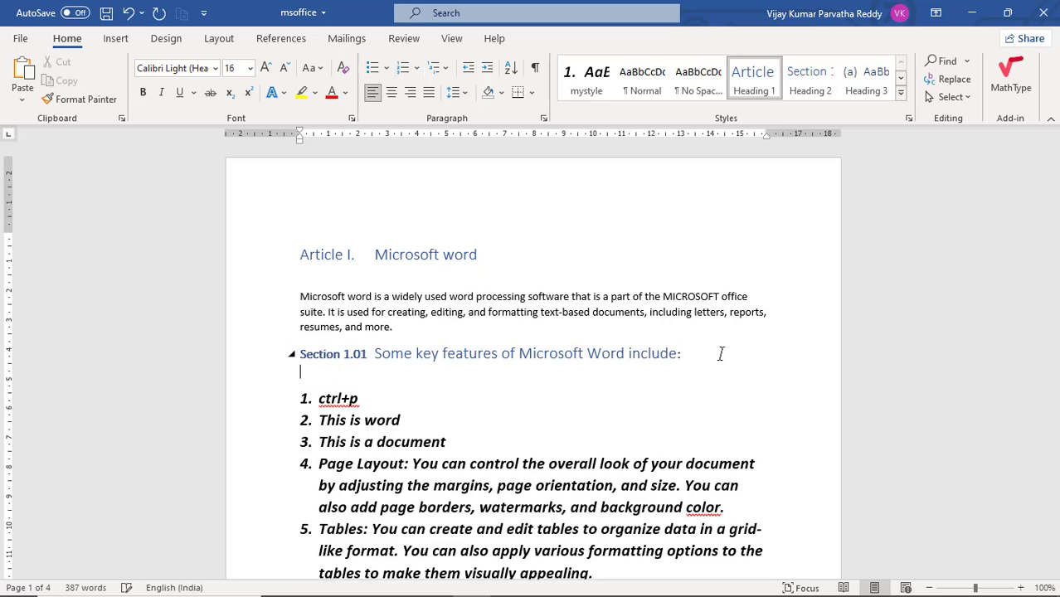
click(117, 42)
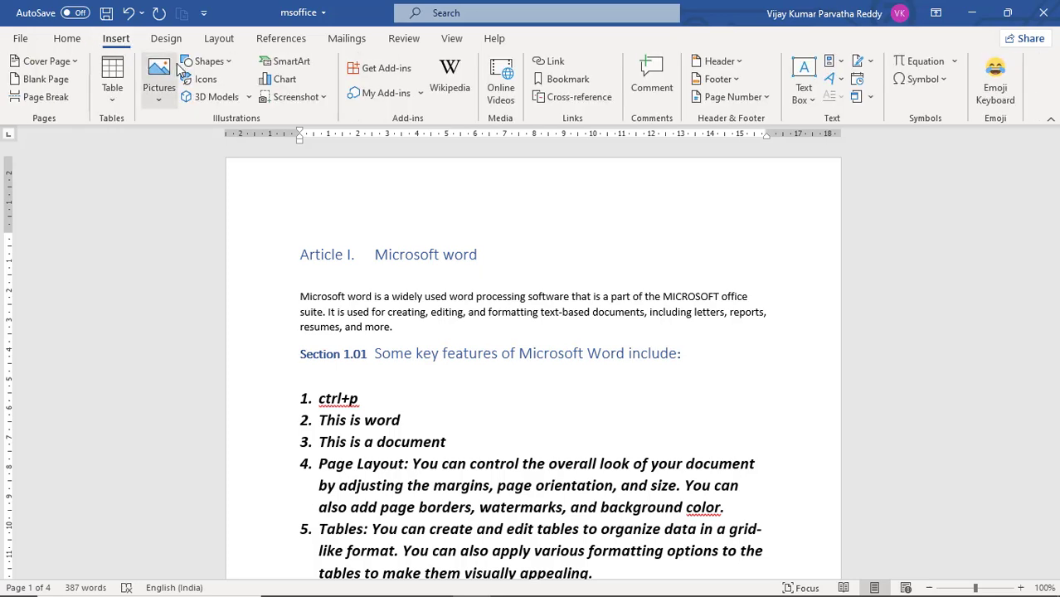
click(591, 100)
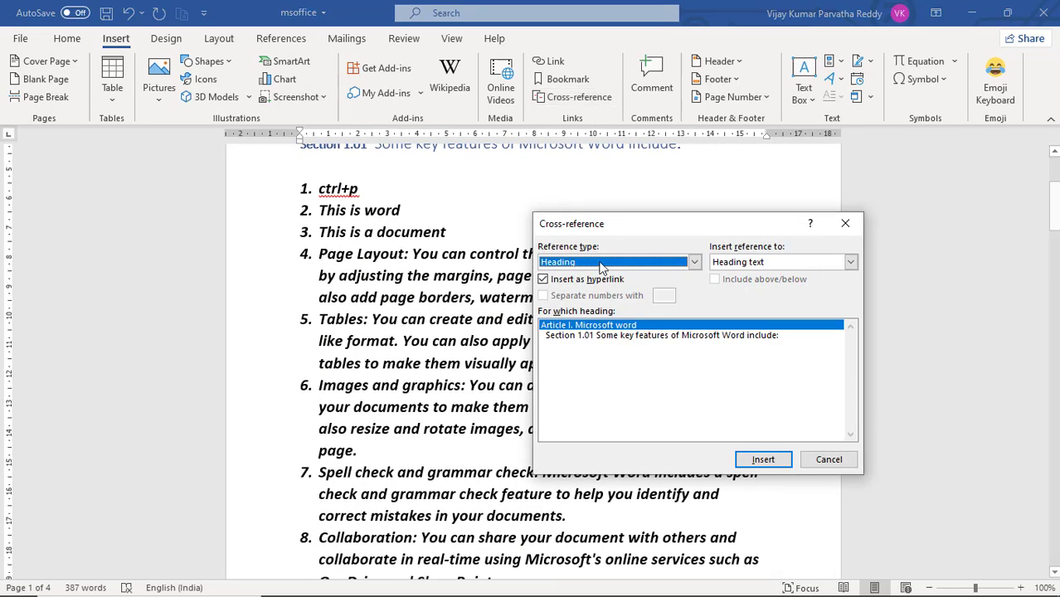
click(596, 336)
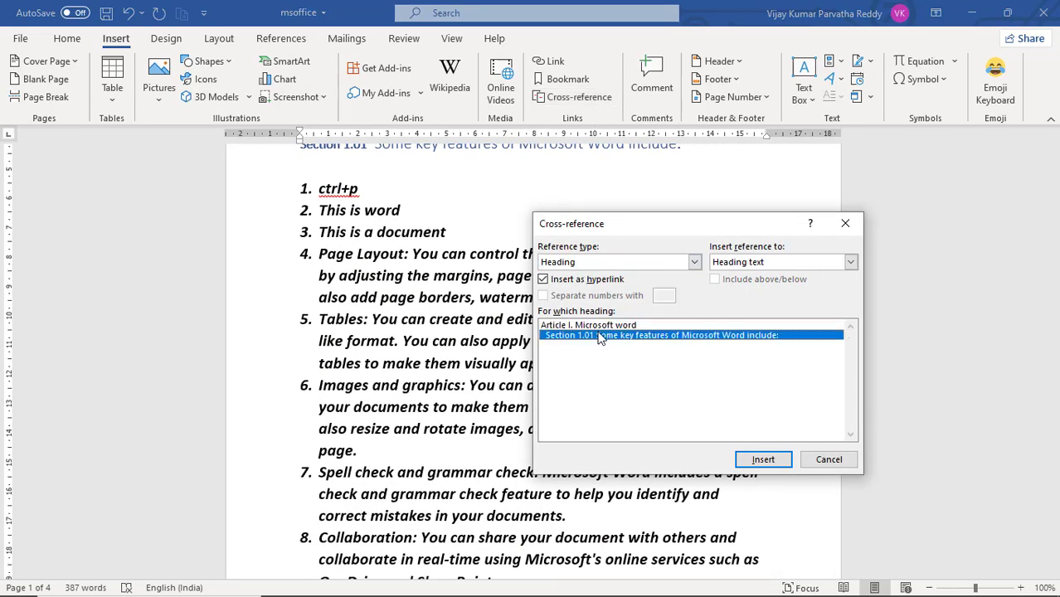
click(596, 326)
click(599, 337)
click(602, 325)
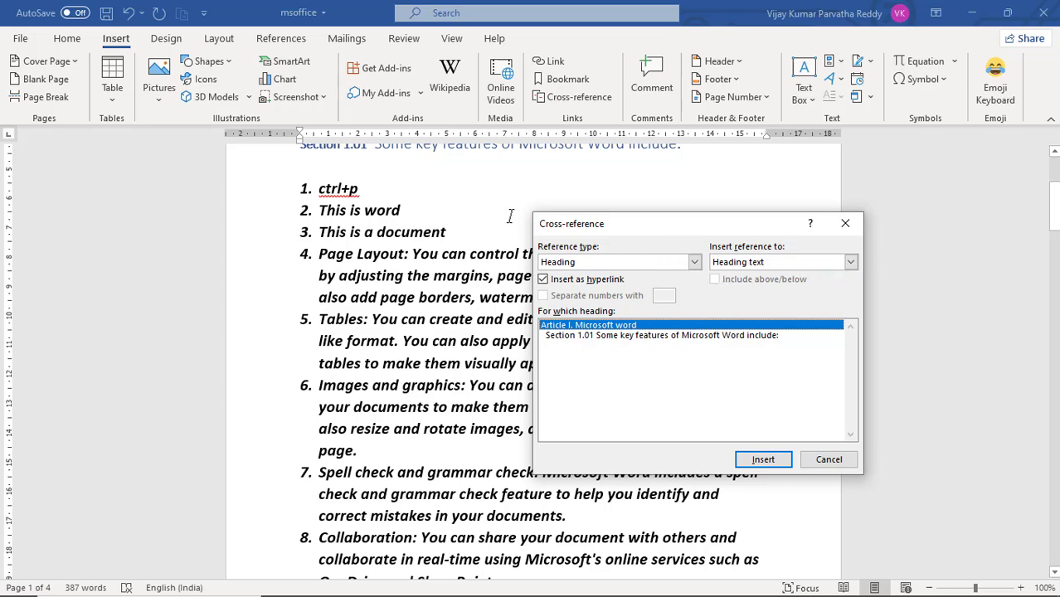
scroll(480, 199, up, 3)
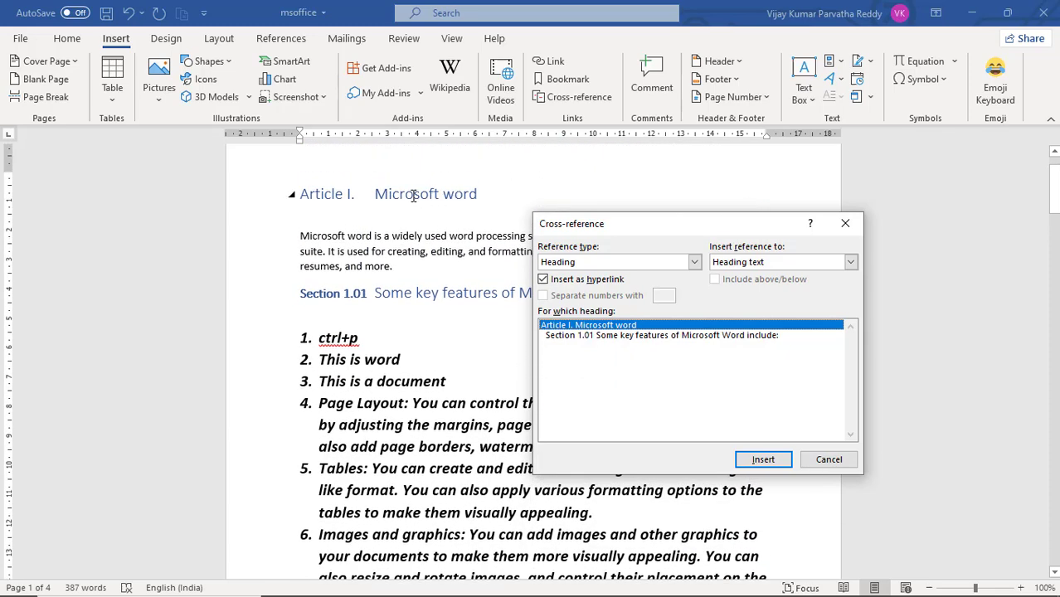
click(636, 336)
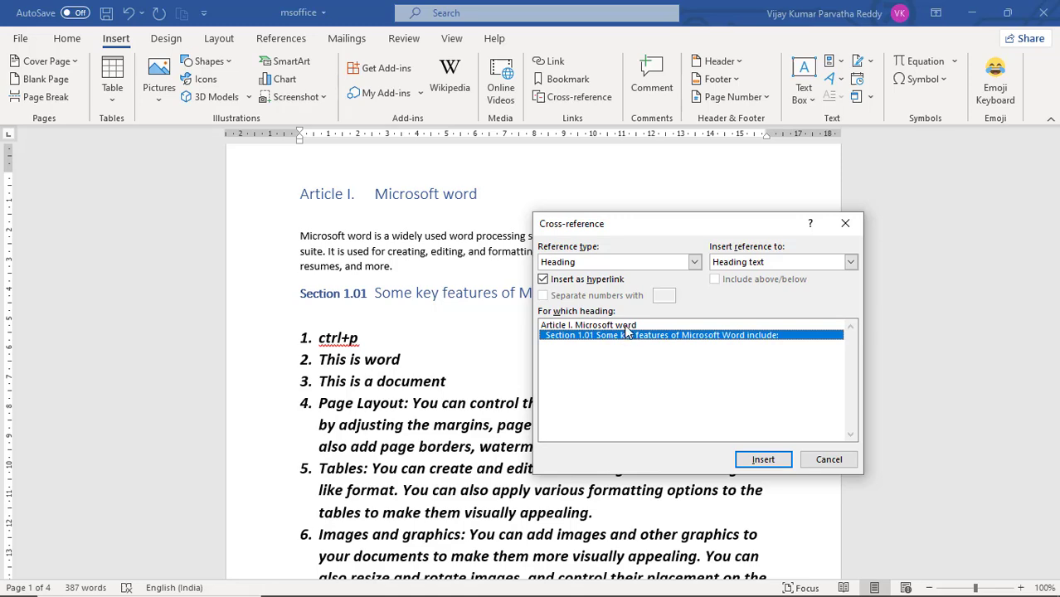
click(626, 327)
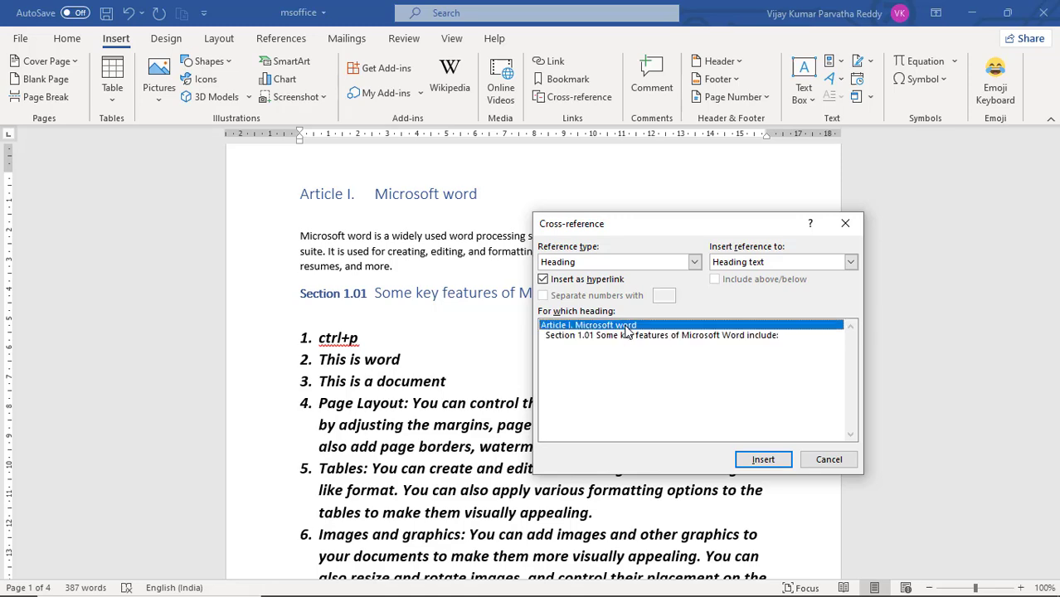
click(766, 464)
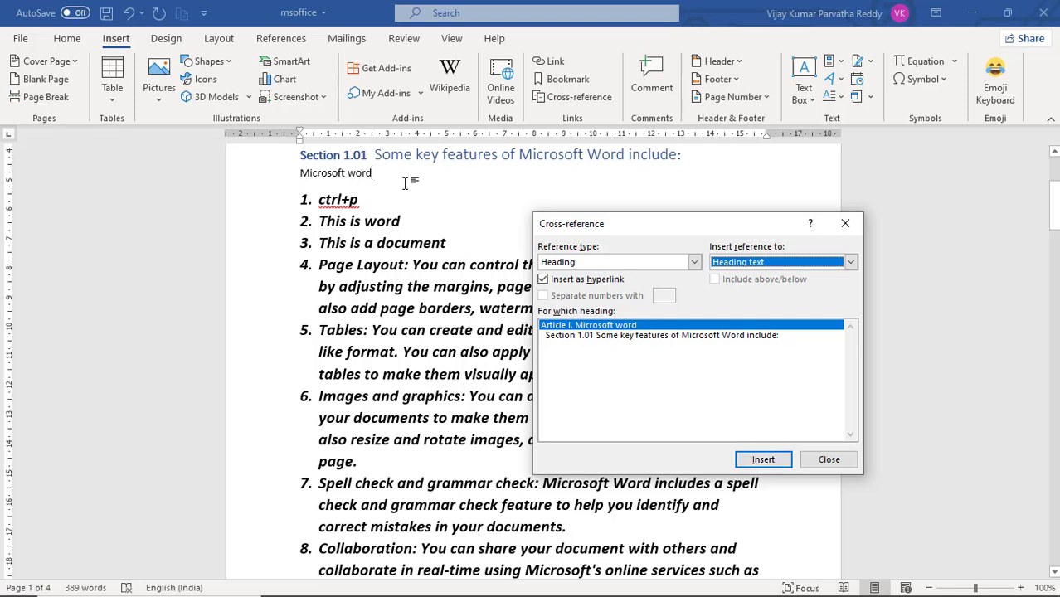
key(Return)
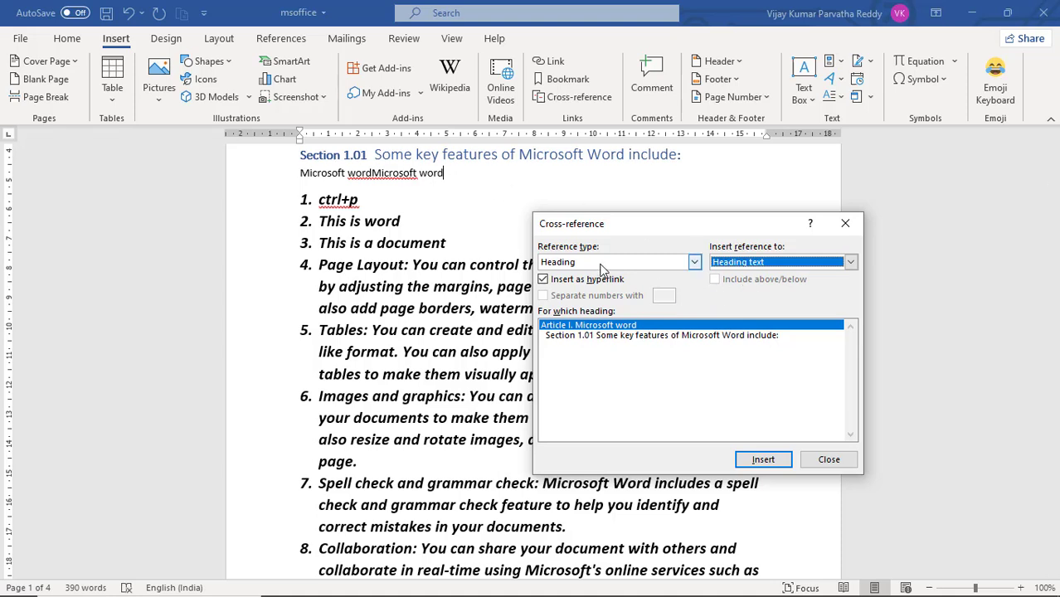
Step: Insert a hyperlinked cross-reference to the page number of "Article I. Microsoft word" after the inserted heading text
click(850, 263)
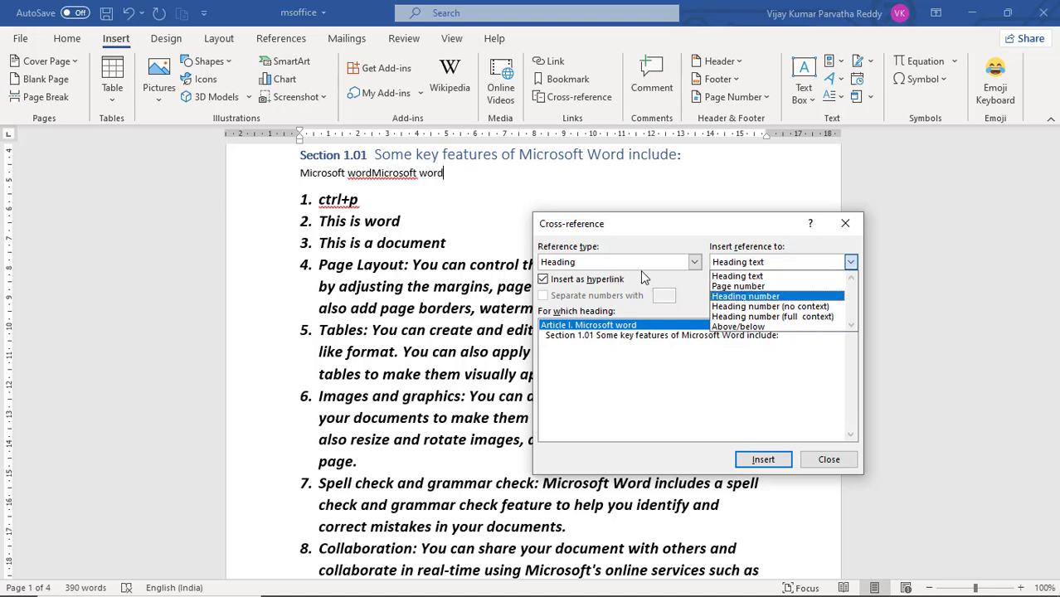
click(755, 300)
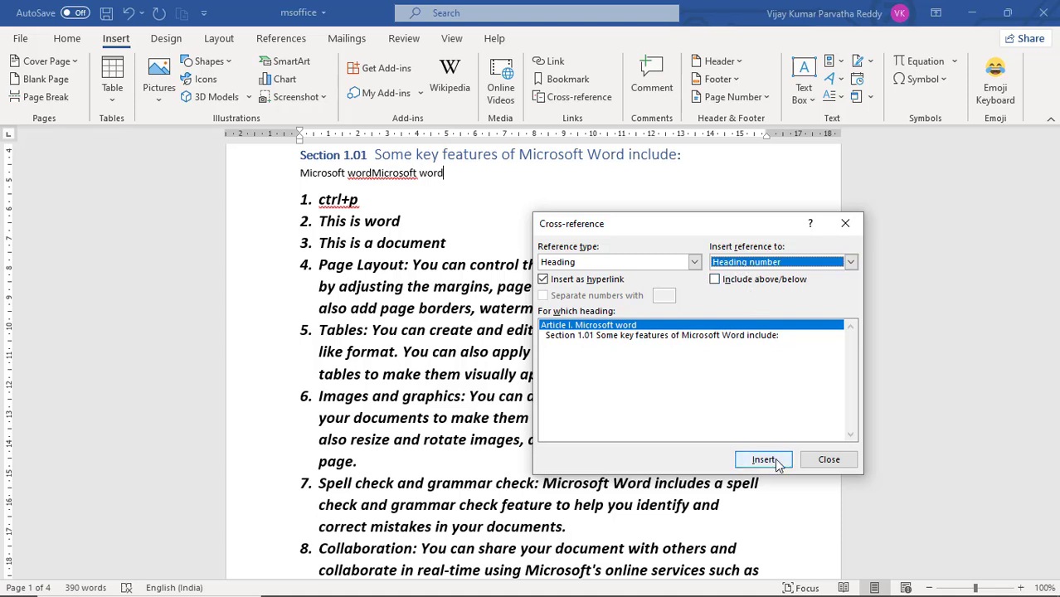
click(851, 263)
click(777, 285)
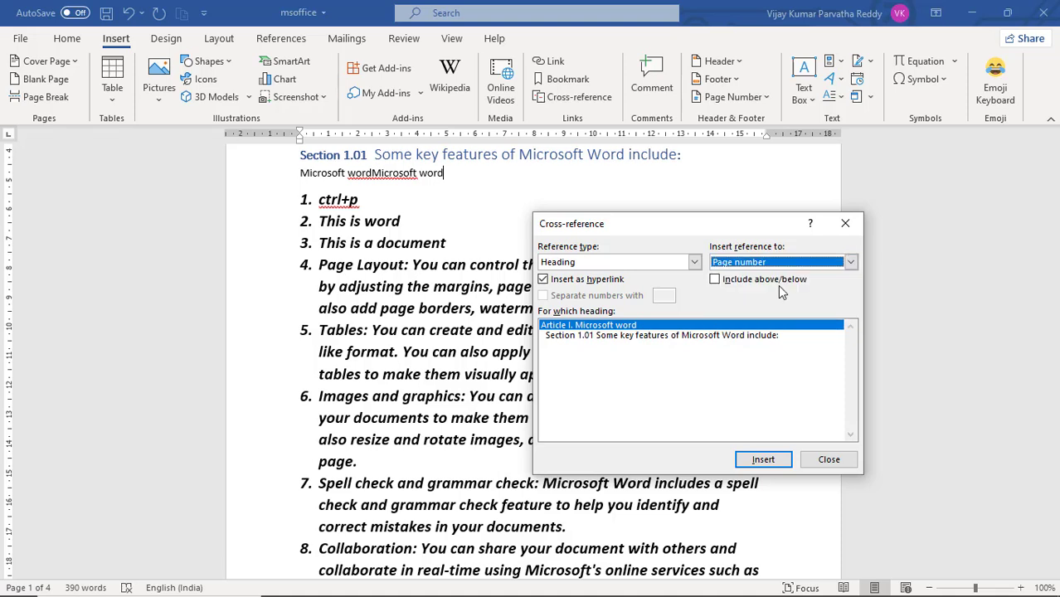
click(782, 461)
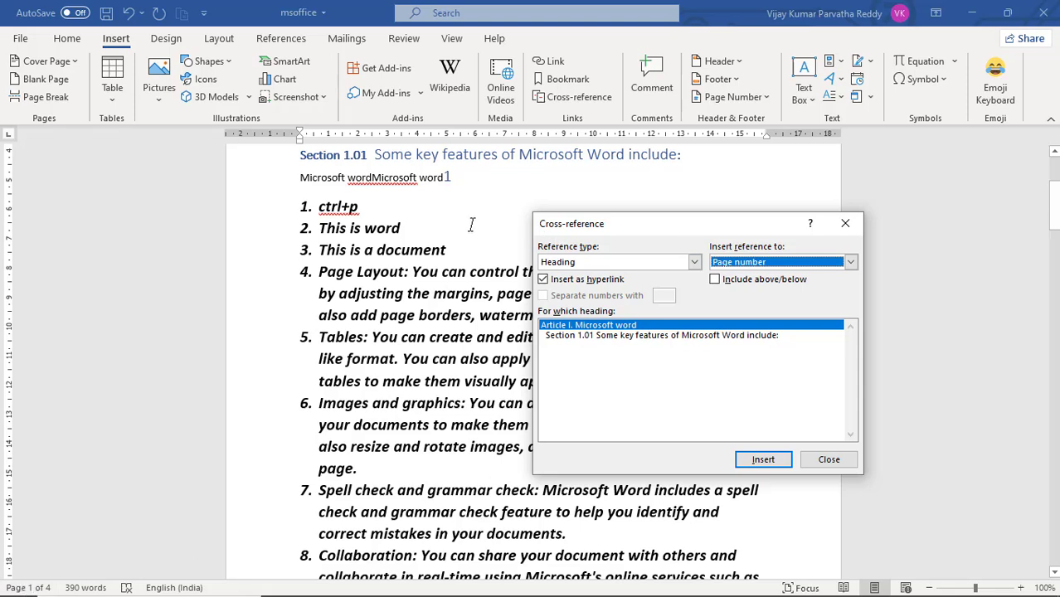
Step: Insert a hyperlinked cross-reference to the heading number of "Article I. Microsoft word" after the inserted page number
click(851, 261)
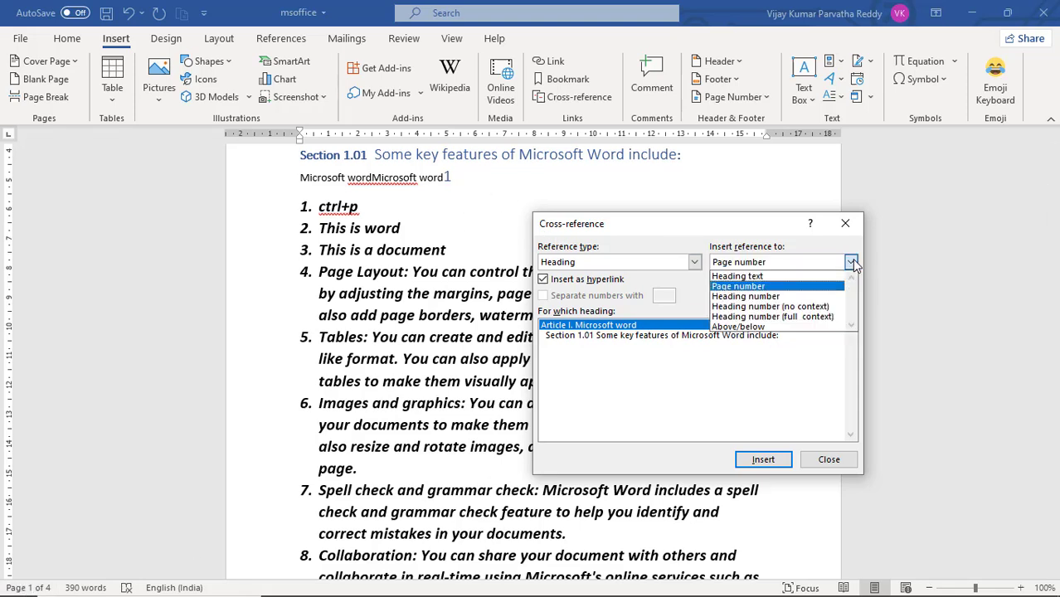
click(814, 296)
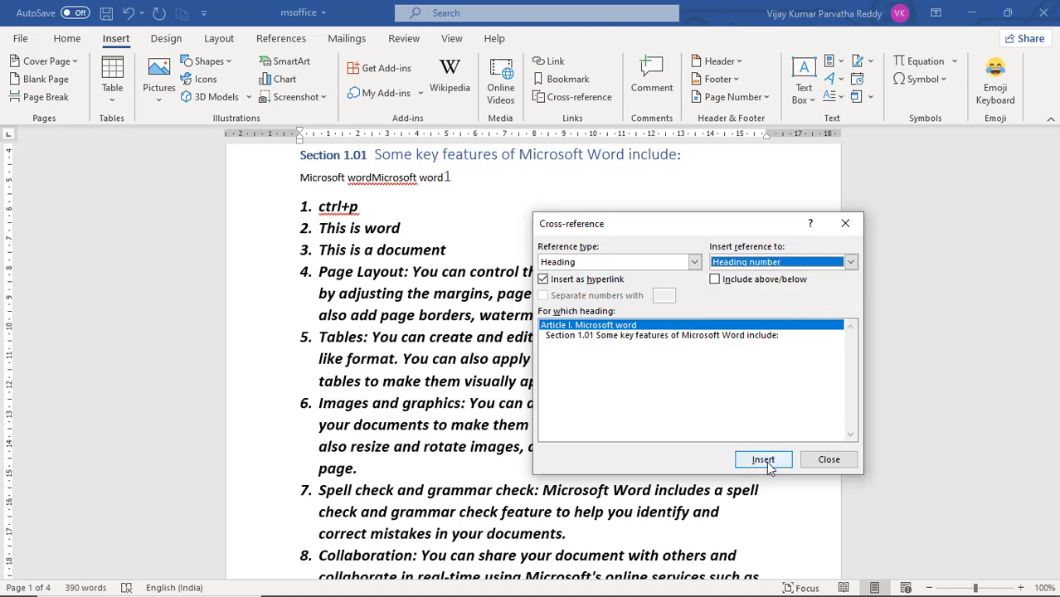
click(772, 461)
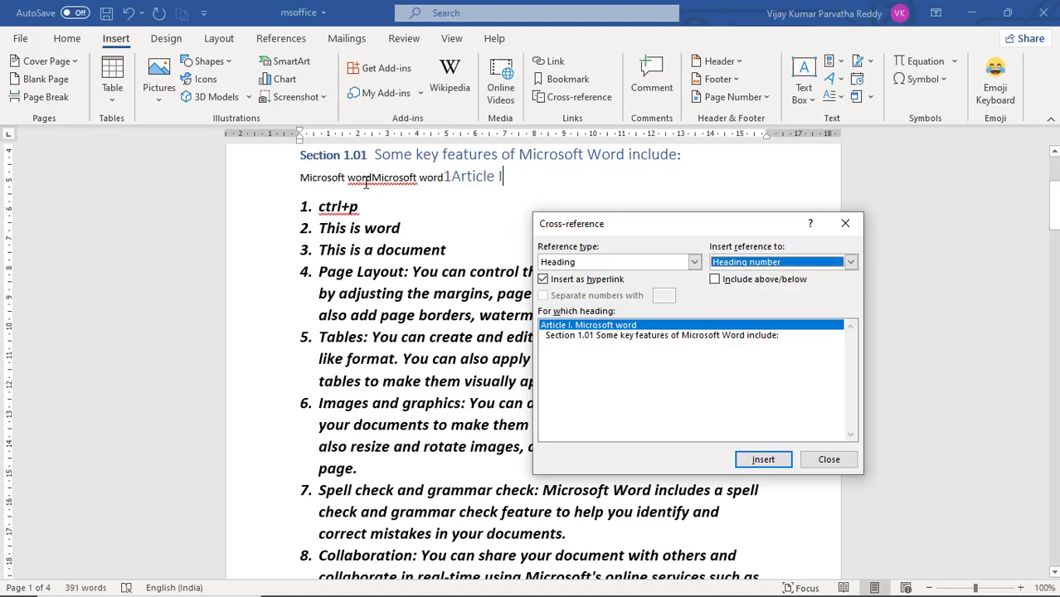
Step: Insert a hyperlinked cross-reference to the page number of numbered item 4, "Page Layout", on the same line below the Section 1.01 heading
click(850, 262)
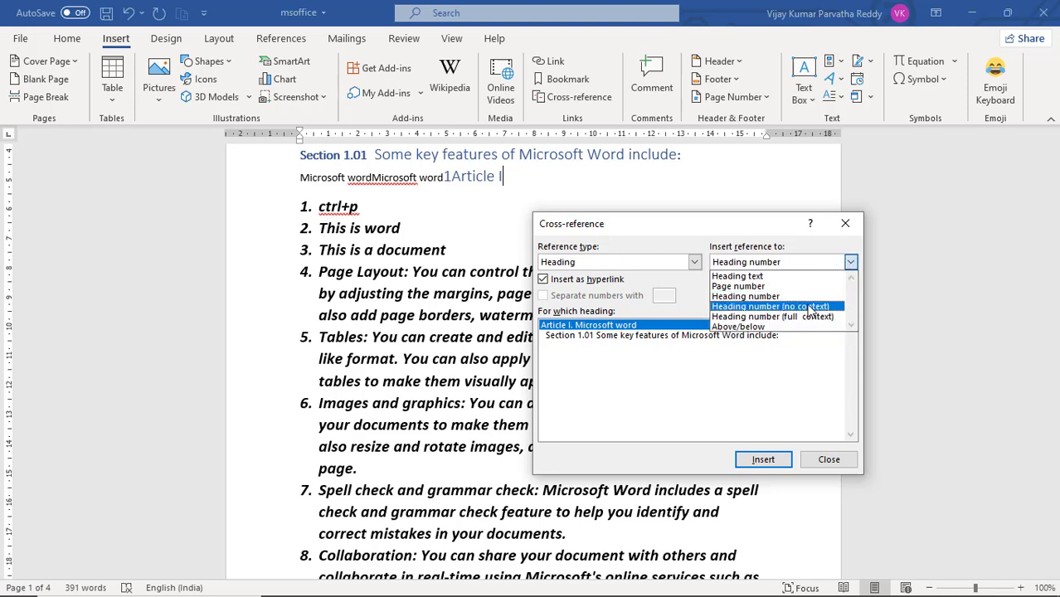
click(697, 285)
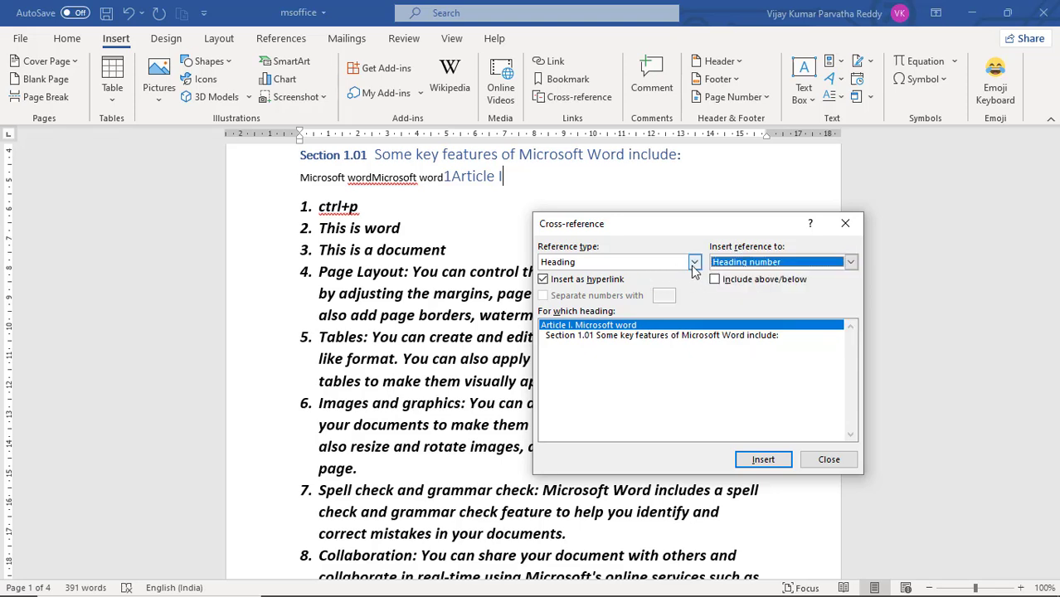
click(694, 263)
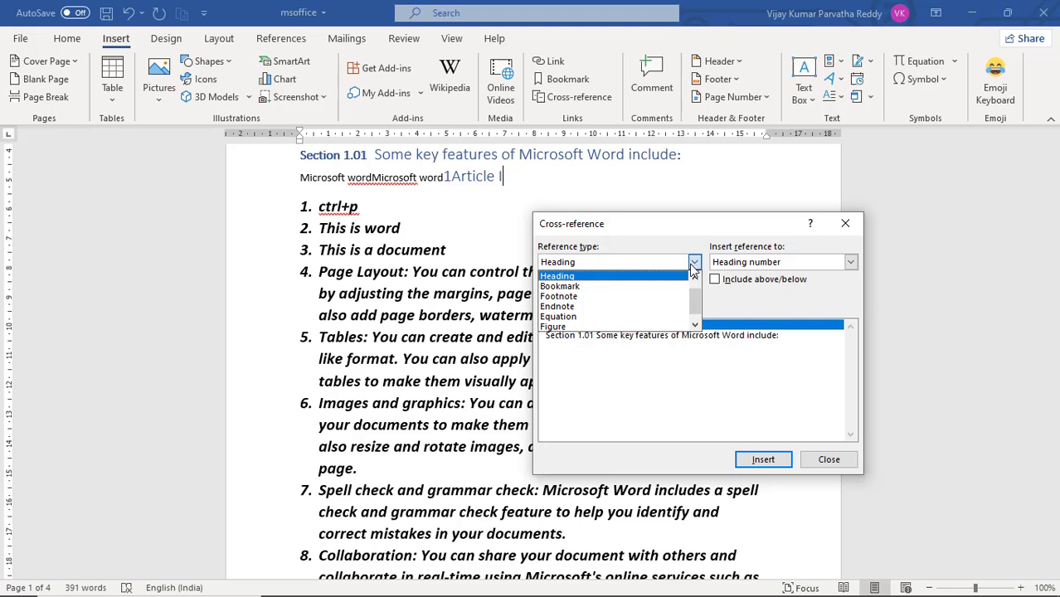
click(697, 279)
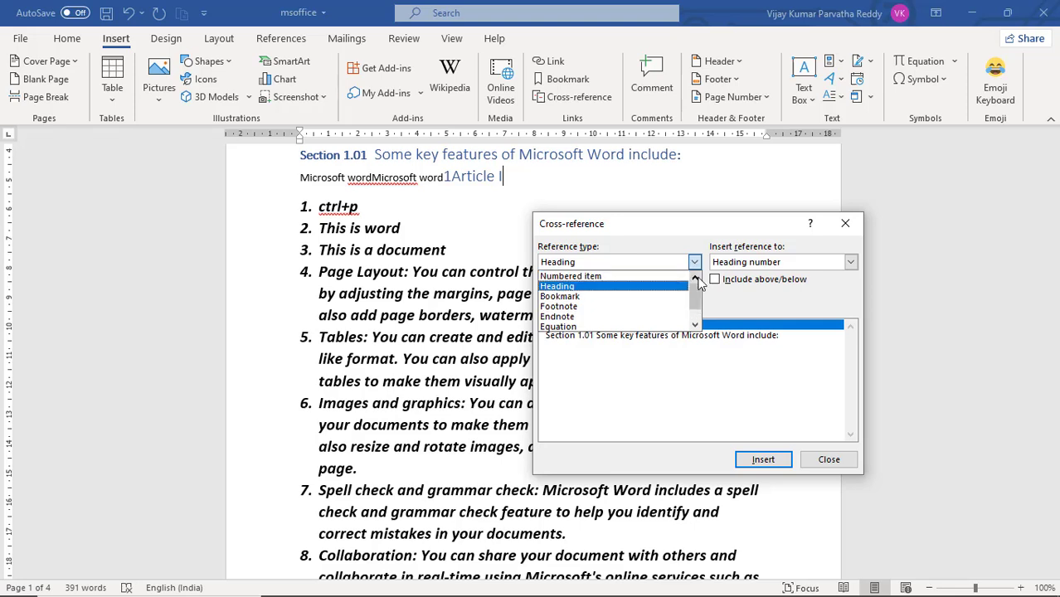
click(629, 277)
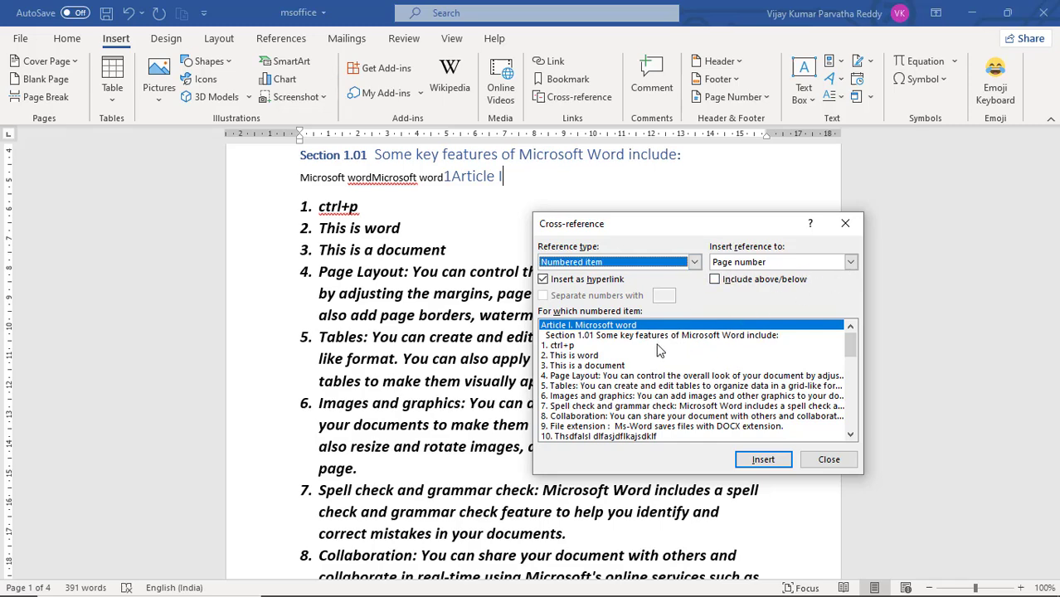
drag(645, 345, 637, 408)
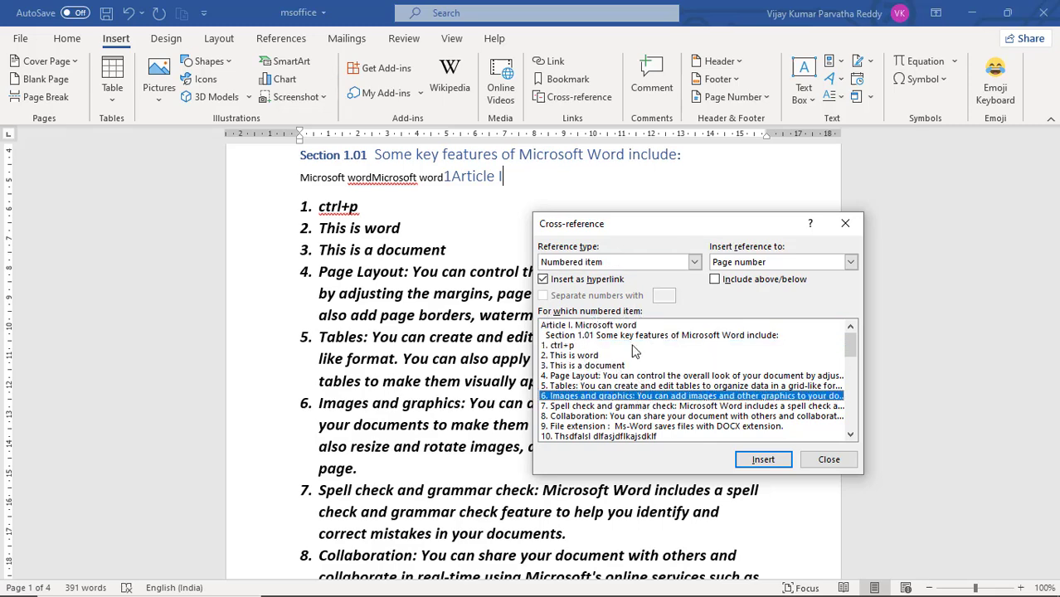
click(638, 406)
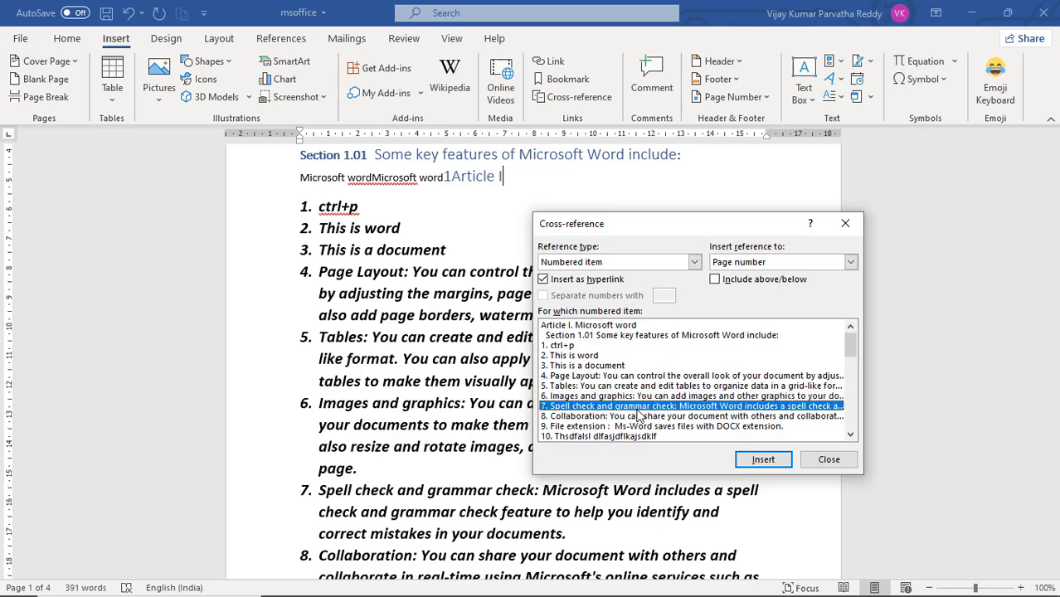
click(596, 377)
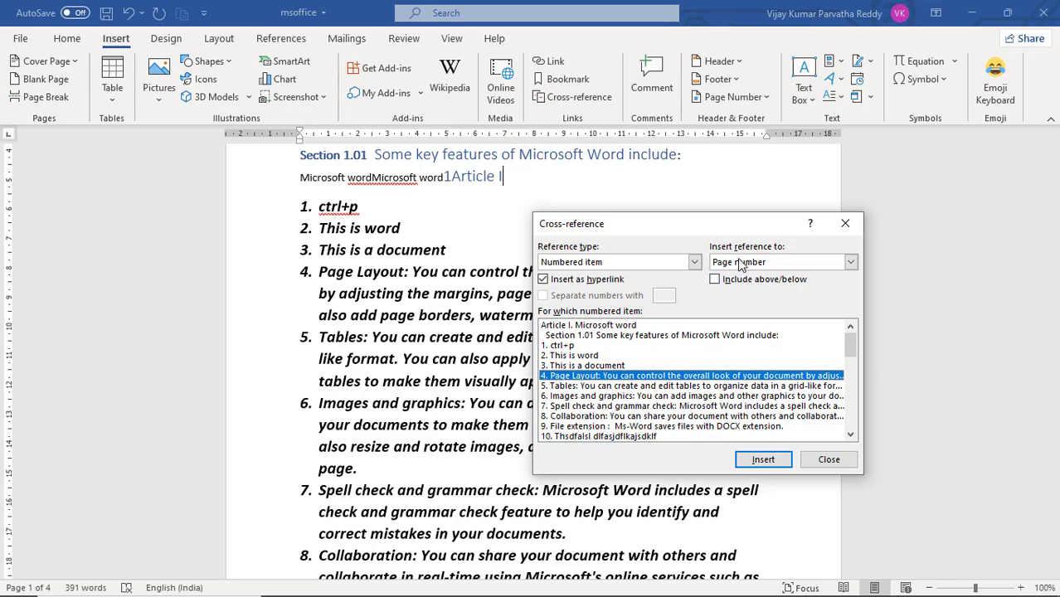
click(763, 460)
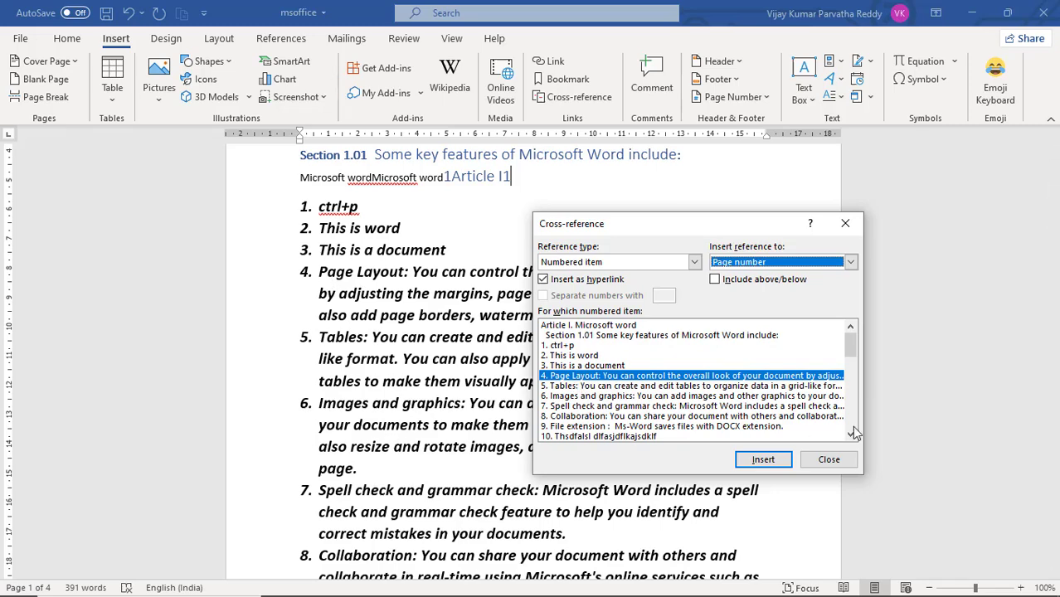
Step: Insert a hyperlinked page-number cross-reference to numbered item 45, "Fasdfkasdkjf askdf ha skdfhkjasdfk", on the same line
drag(847, 346, 852, 428)
click(675, 426)
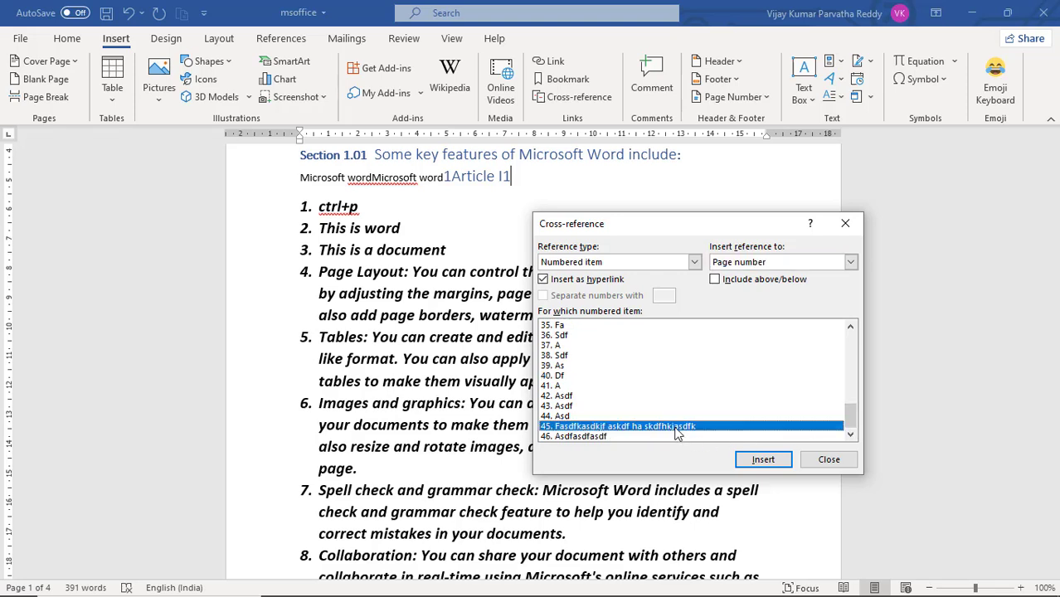
click(766, 460)
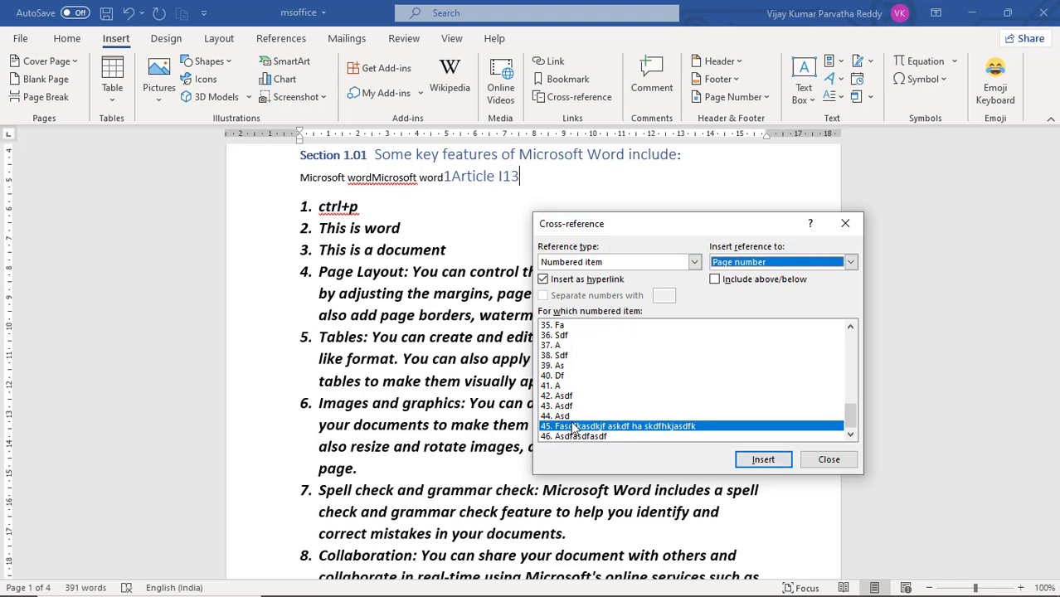
Step: Insert a hyperlinked cross-reference to the paragraph number of numbered item 6, "Images and graphics", after "ctrl+home" on the last page
drag(1054, 206, 1057, 552)
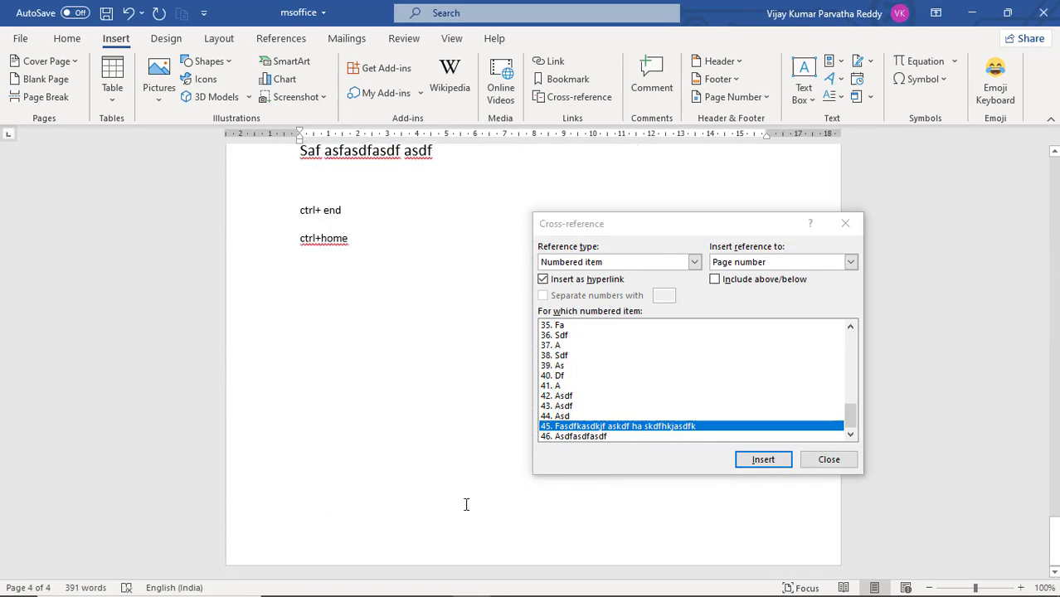
scroll(451, 441, up, 5)
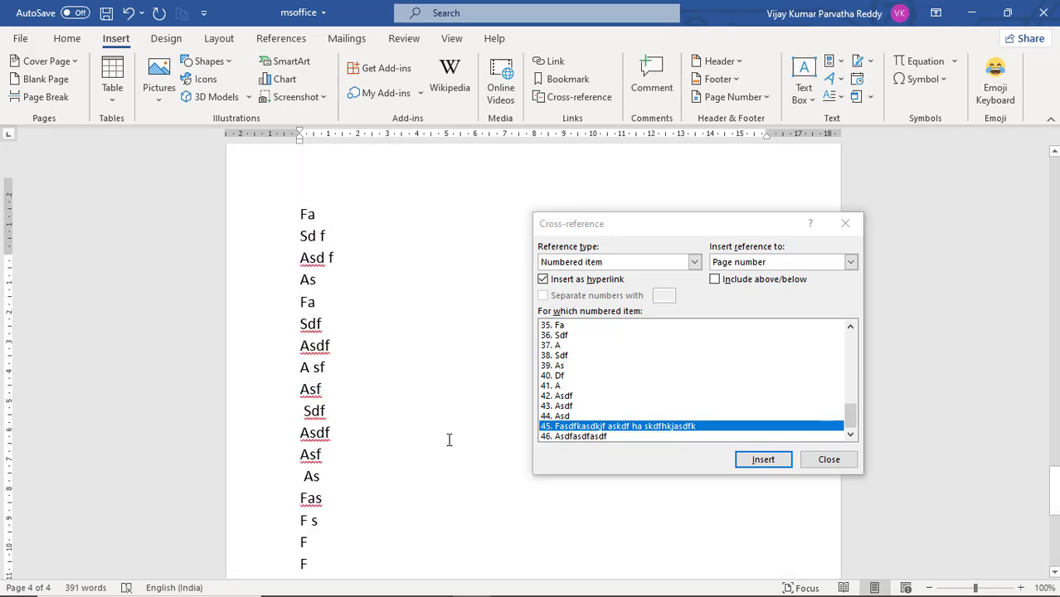
scroll(449, 440, up, 10)
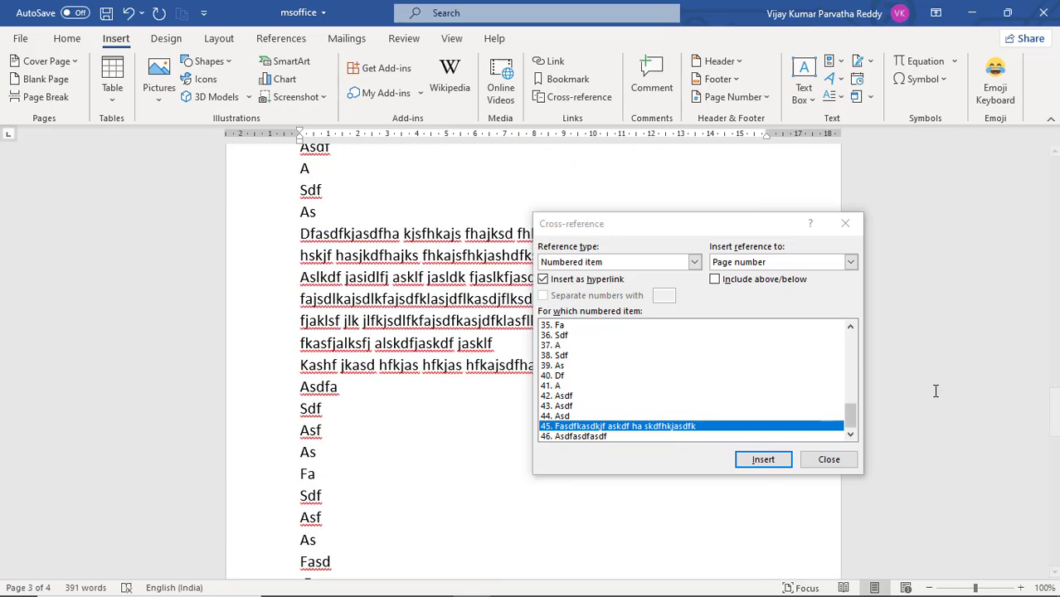
drag(1054, 411, 1054, 181)
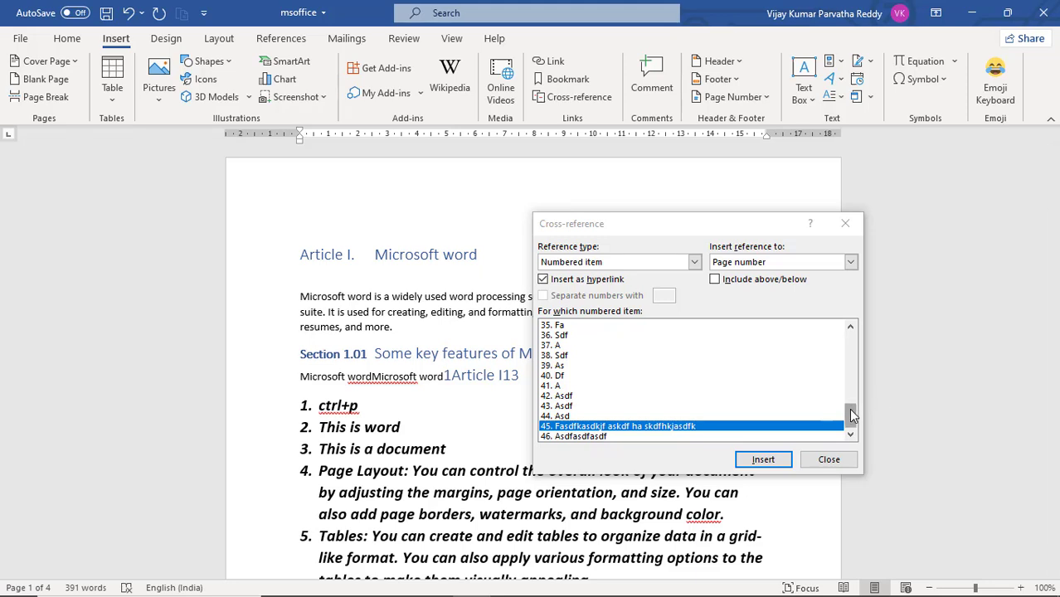
drag(849, 408, 851, 330)
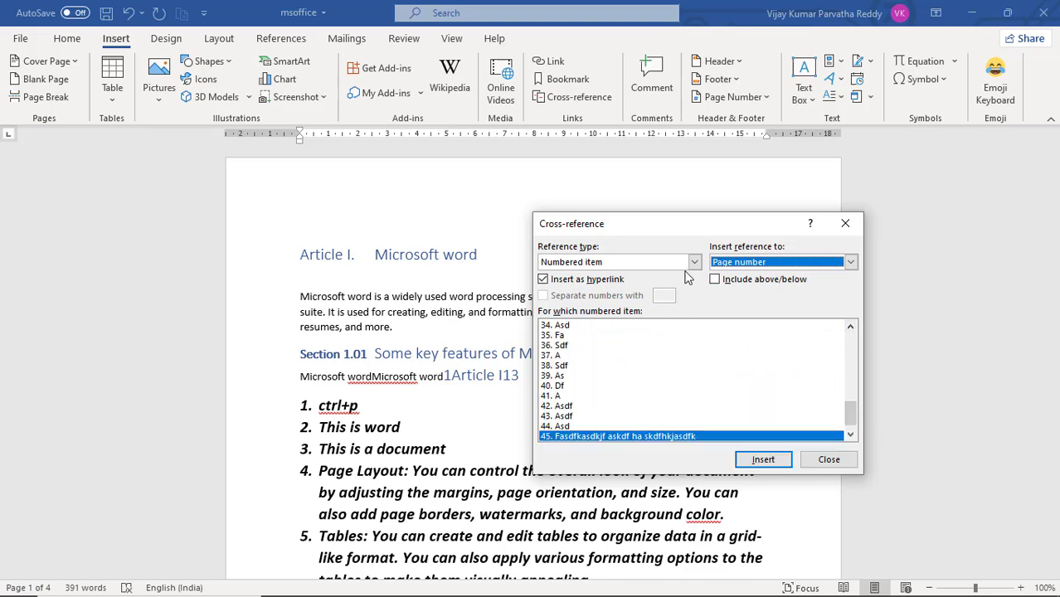
click(854, 348)
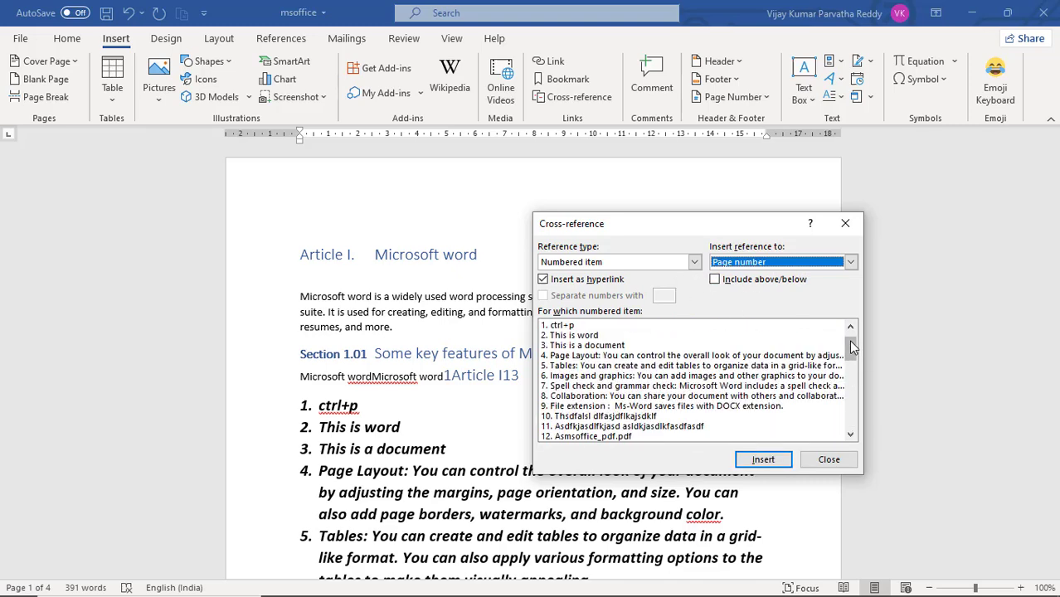
click(851, 263)
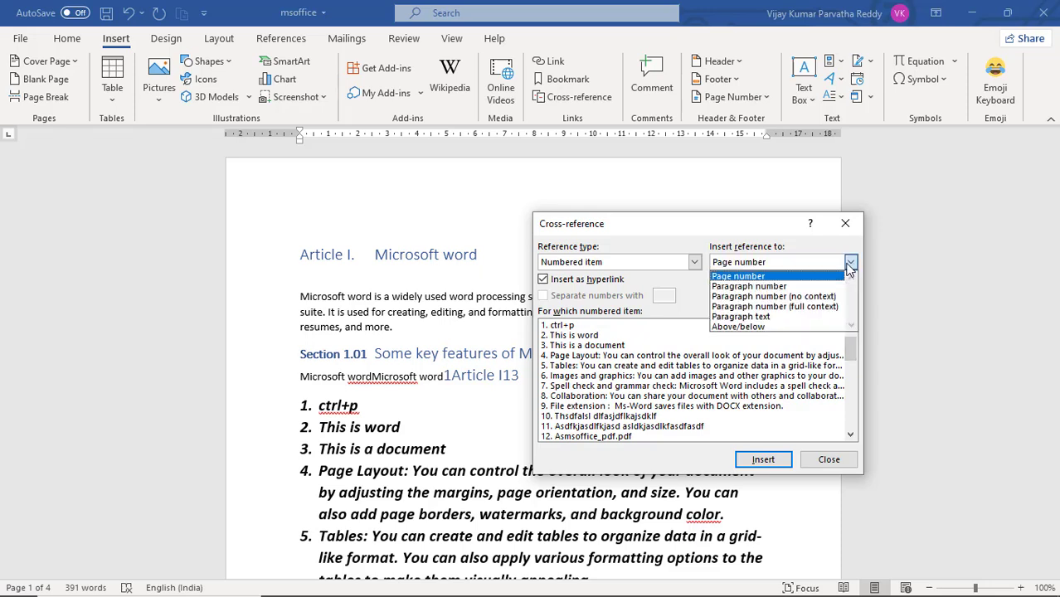
click(807, 287)
click(743, 368)
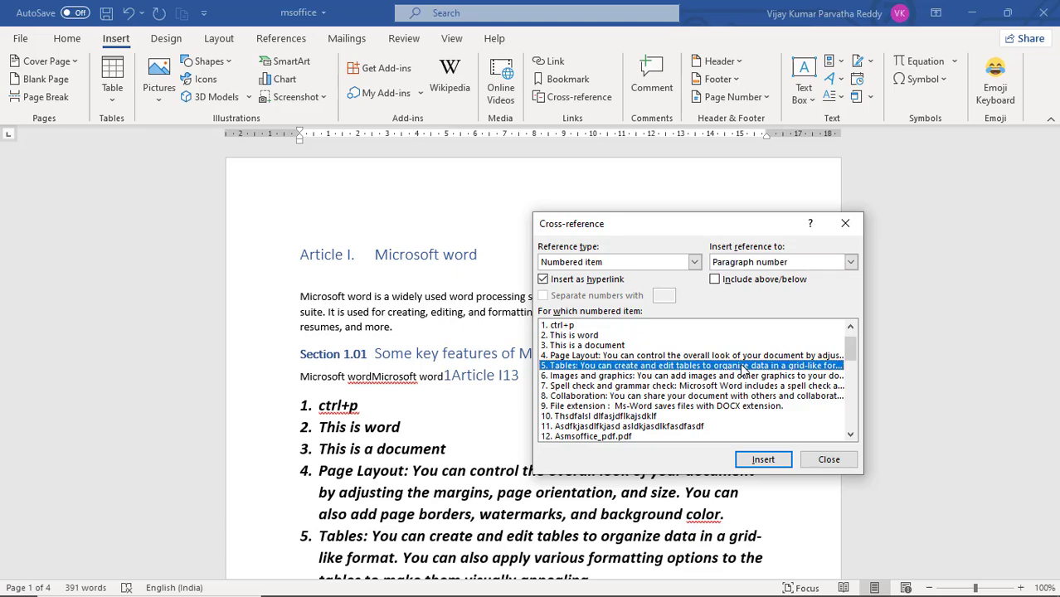
click(698, 388)
click(676, 377)
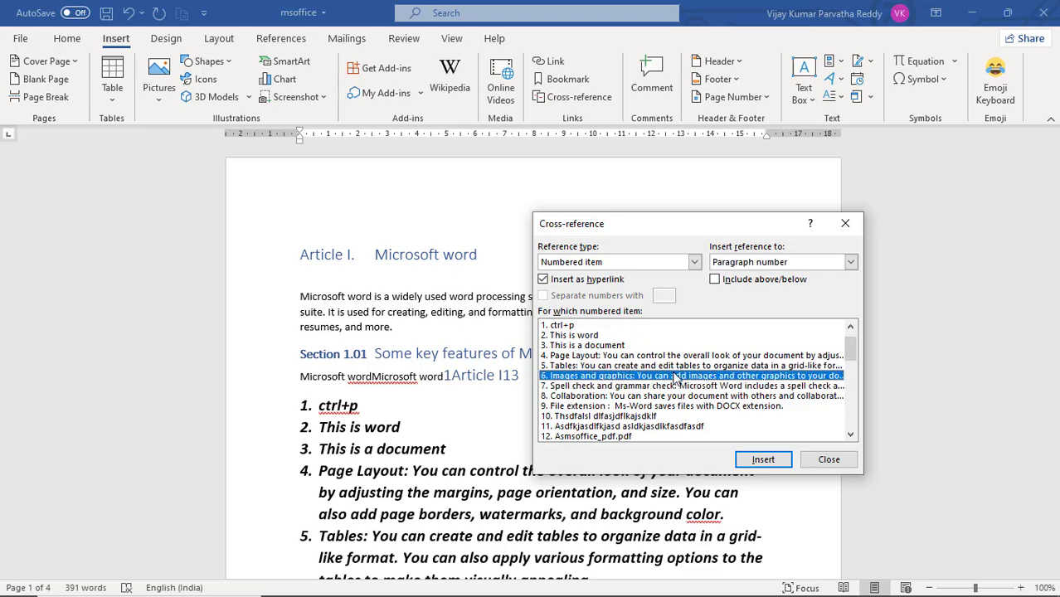
click(757, 457)
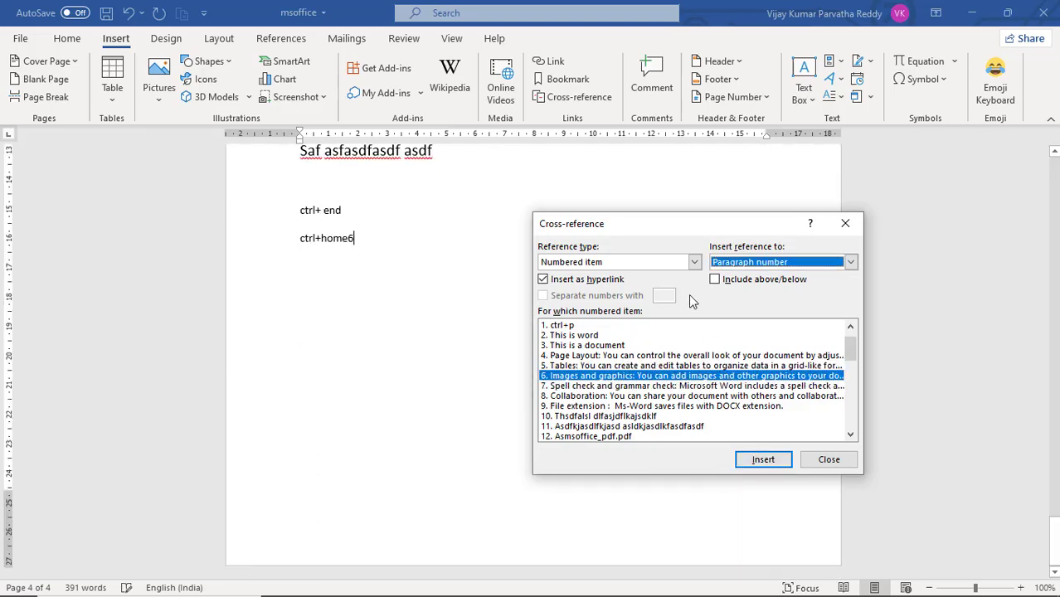
Step: Insert a hyperlinked cross-reference to the paragraph text of numbered item 7, "Spell check and grammar check", after "resumes, and more." on the first page
click(378, 238)
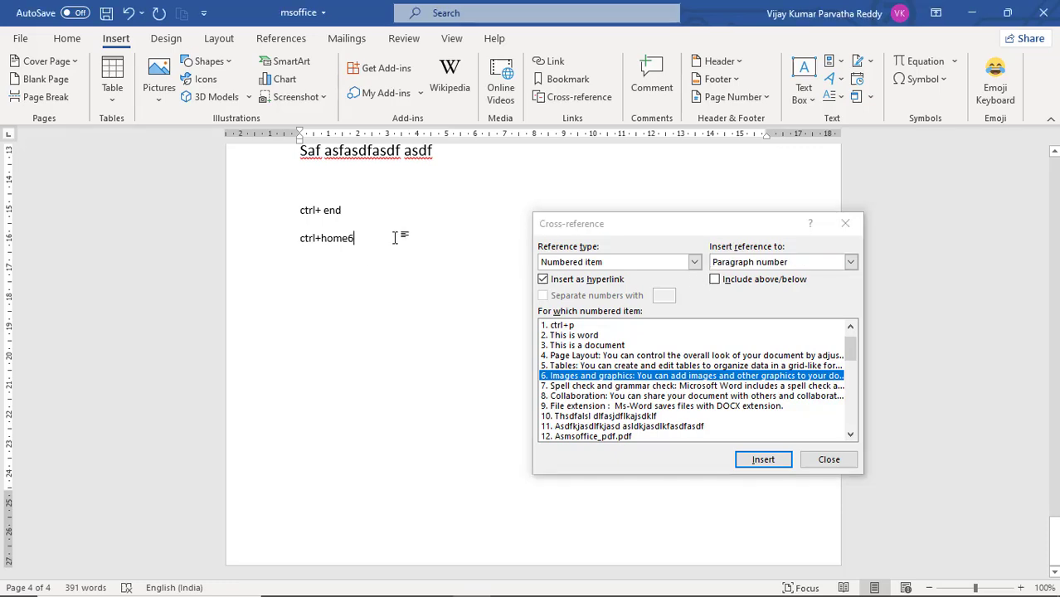
key(ctrl+Home)
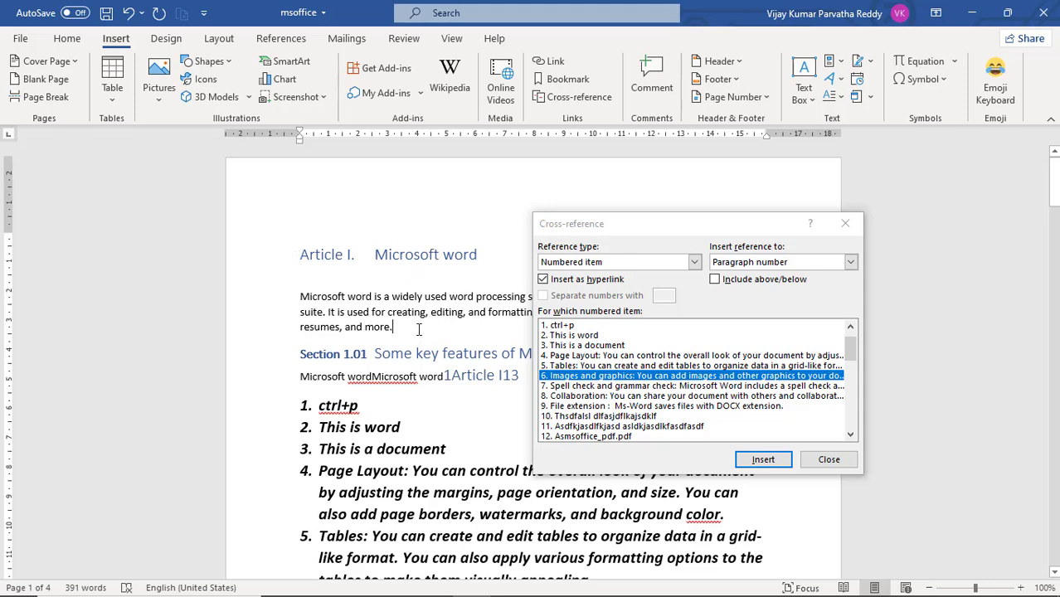
click(850, 263)
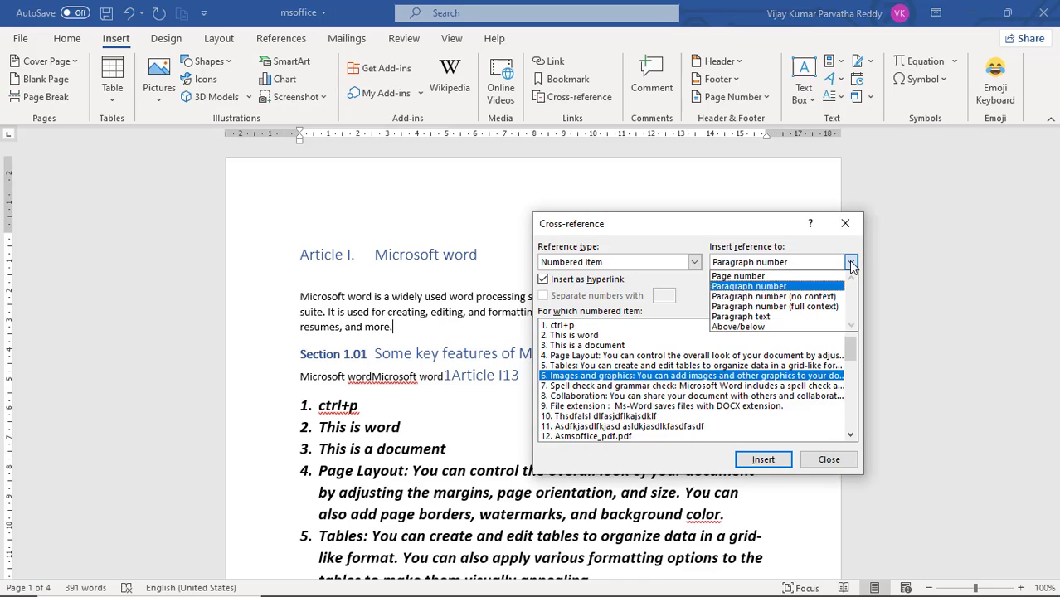
click(788, 317)
click(676, 387)
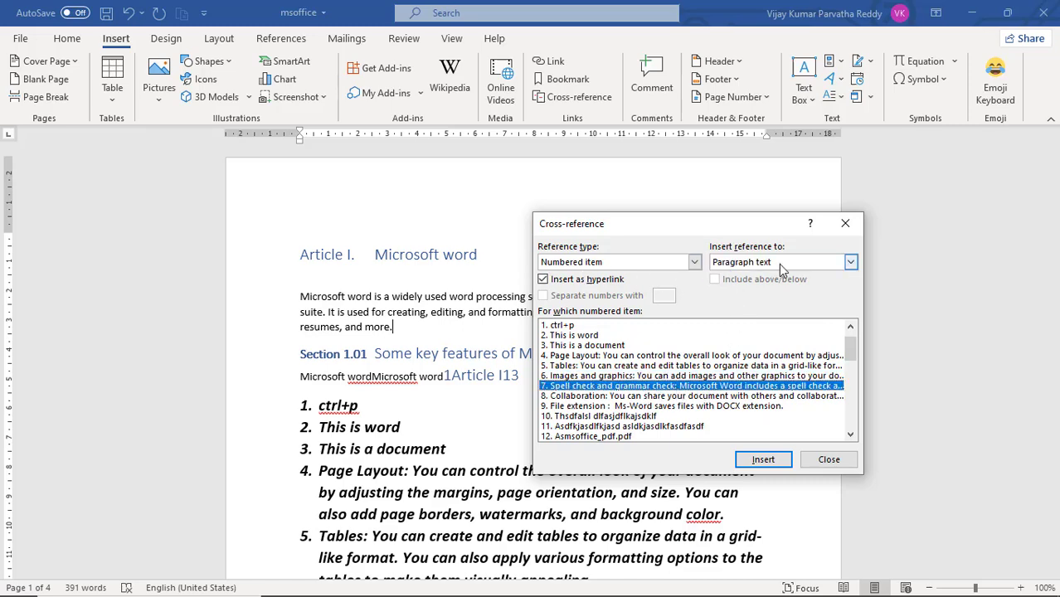
click(763, 461)
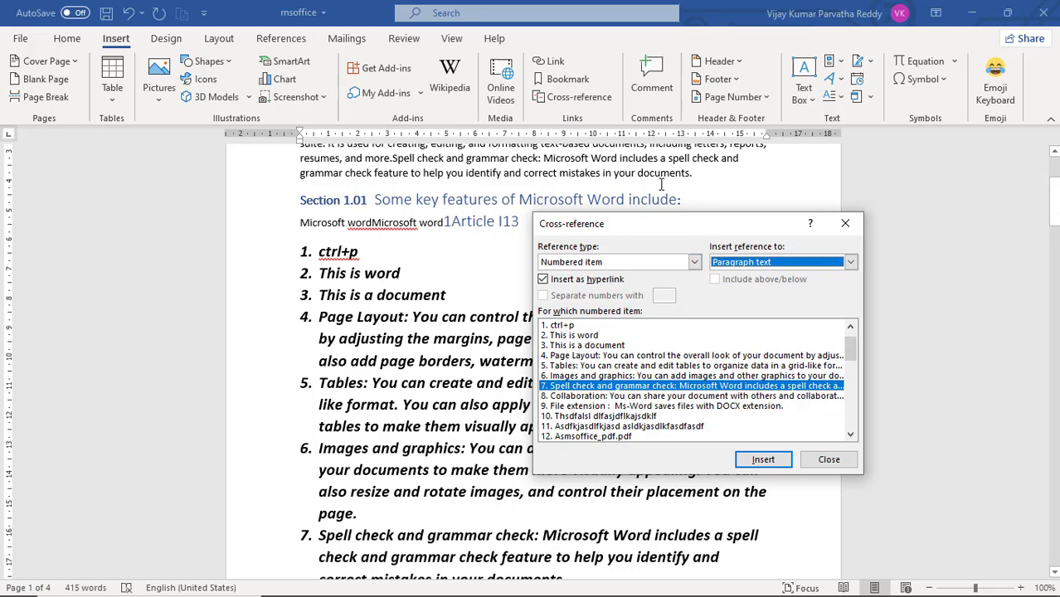
scroll(661, 184, up, 1)
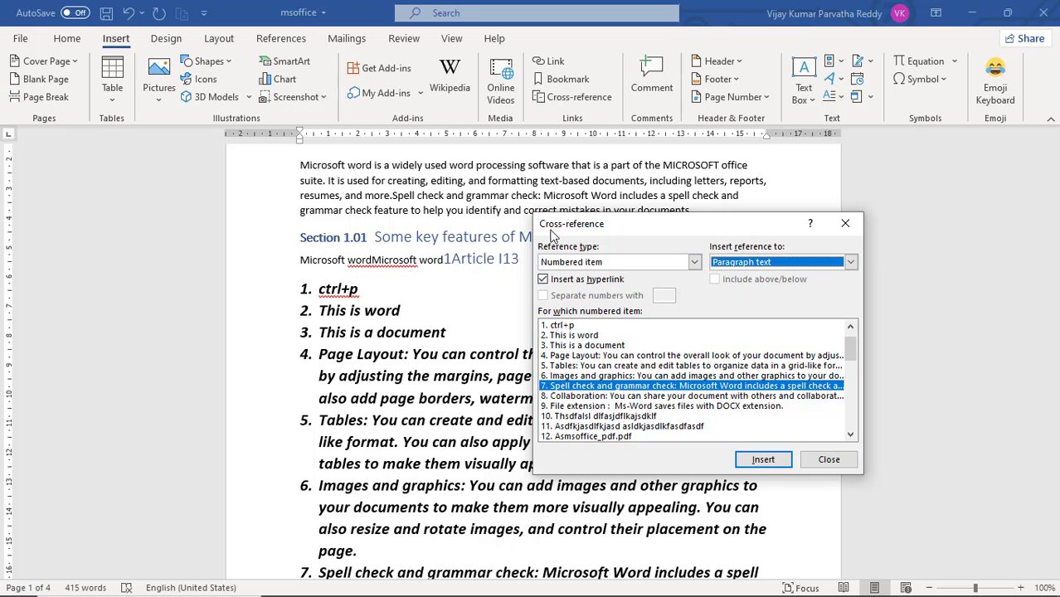
Step: Look through the available cross-reference types and close the Cross-reference dialog
click(695, 264)
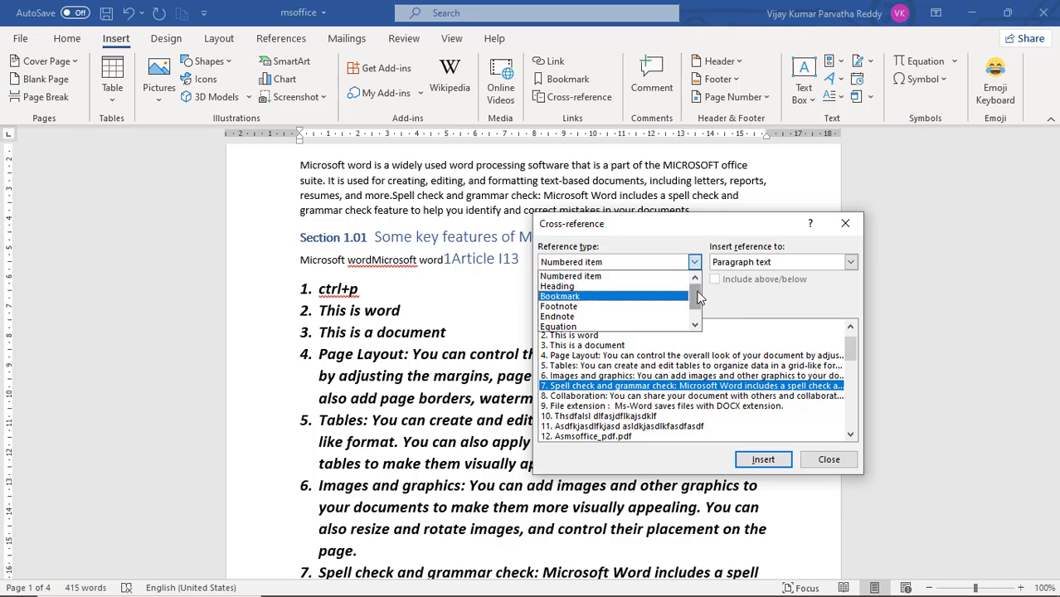
mouse_move(697, 298)
mouse_down()
mouse_move(697, 319)
mouse_move(699, 297)
mouse_up()
click(727, 296)
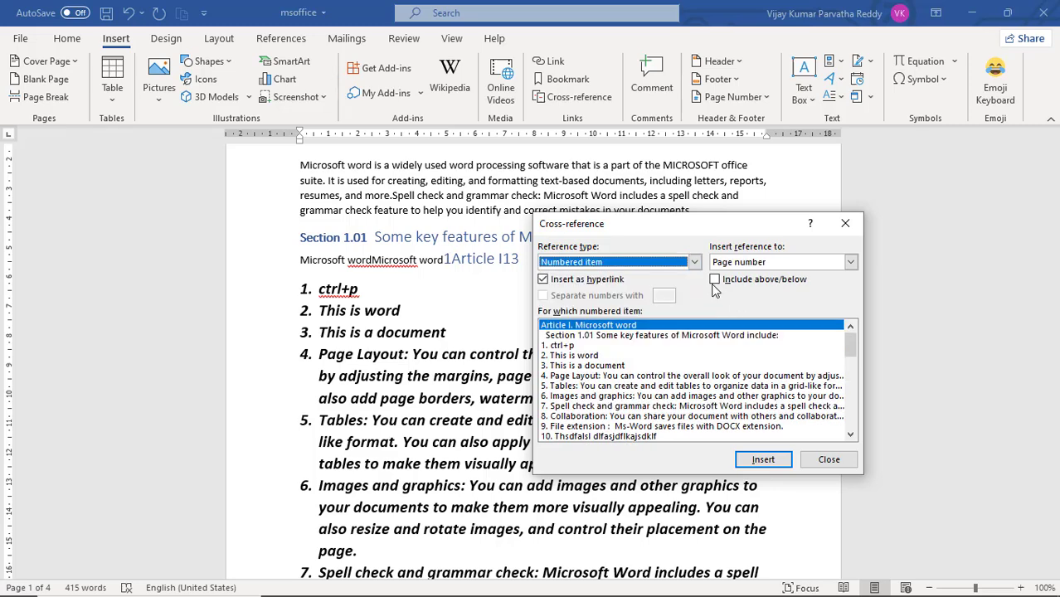
click(821, 463)
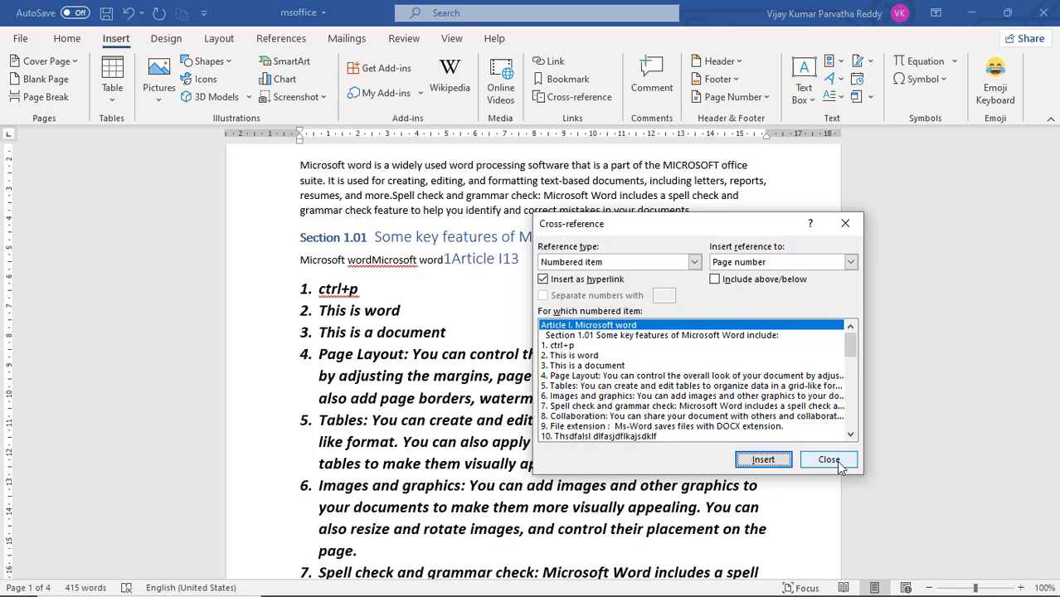
click(829, 461)
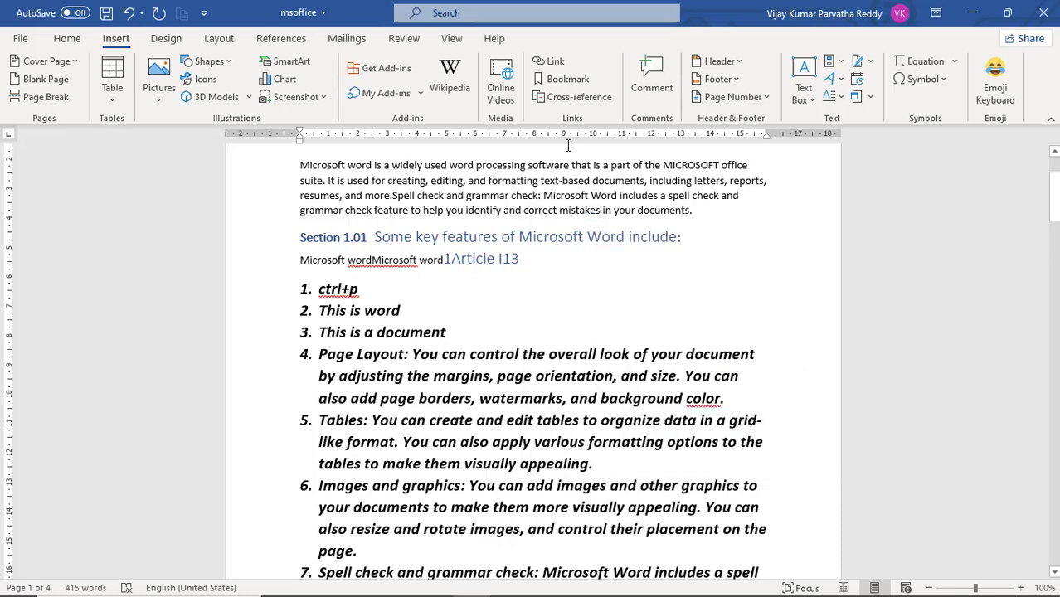
scroll(714, 271, up, 3)
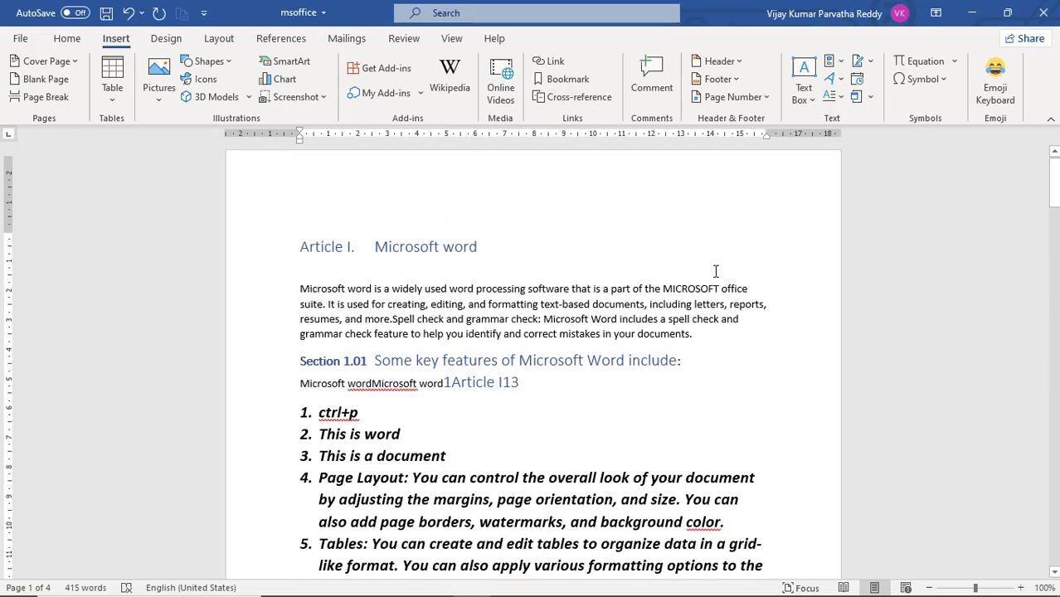